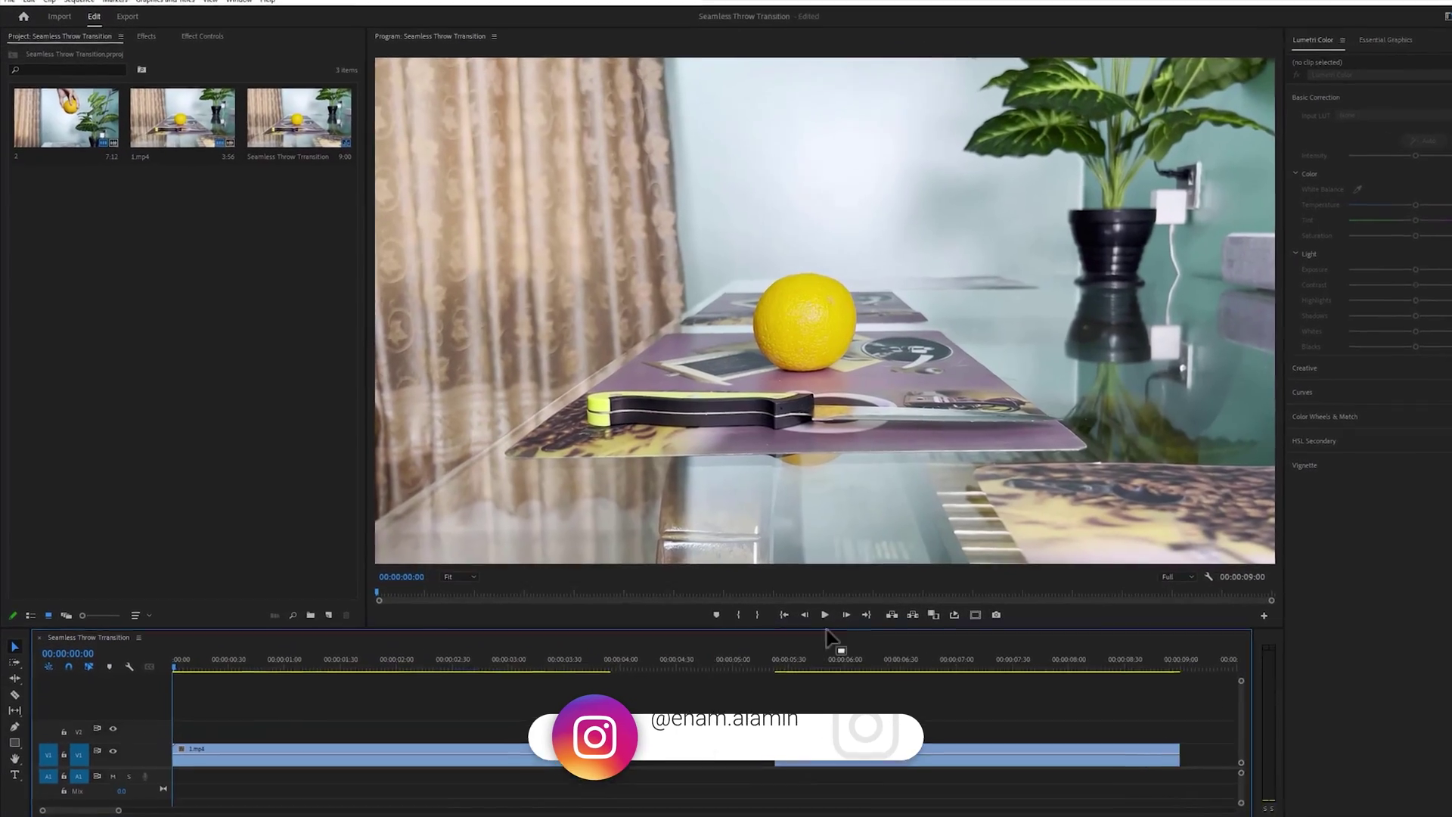
{"action": "left_click", "coordinate": [825, 615]}
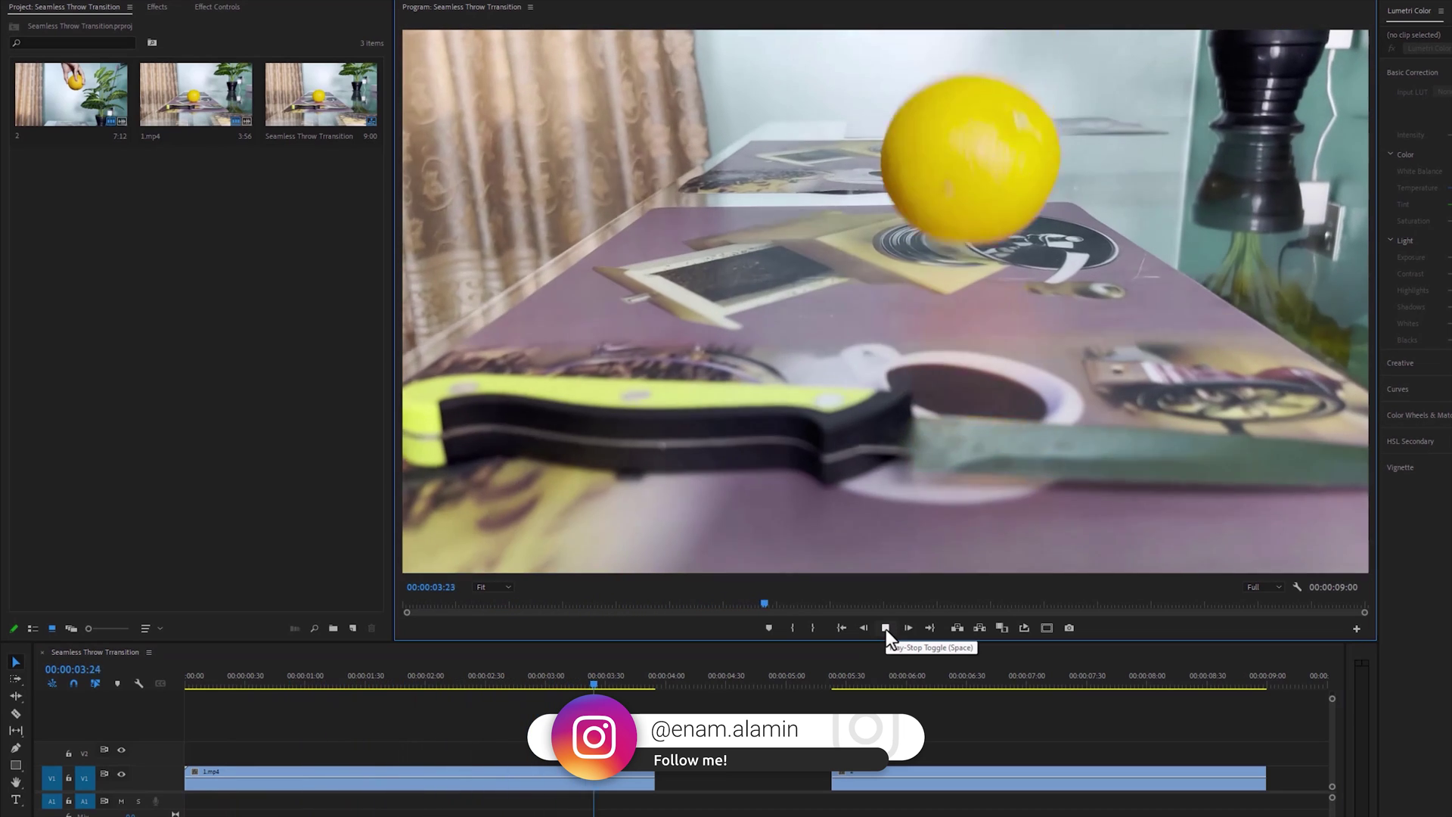
{"action": "left_click", "coordinate": [887, 628]}
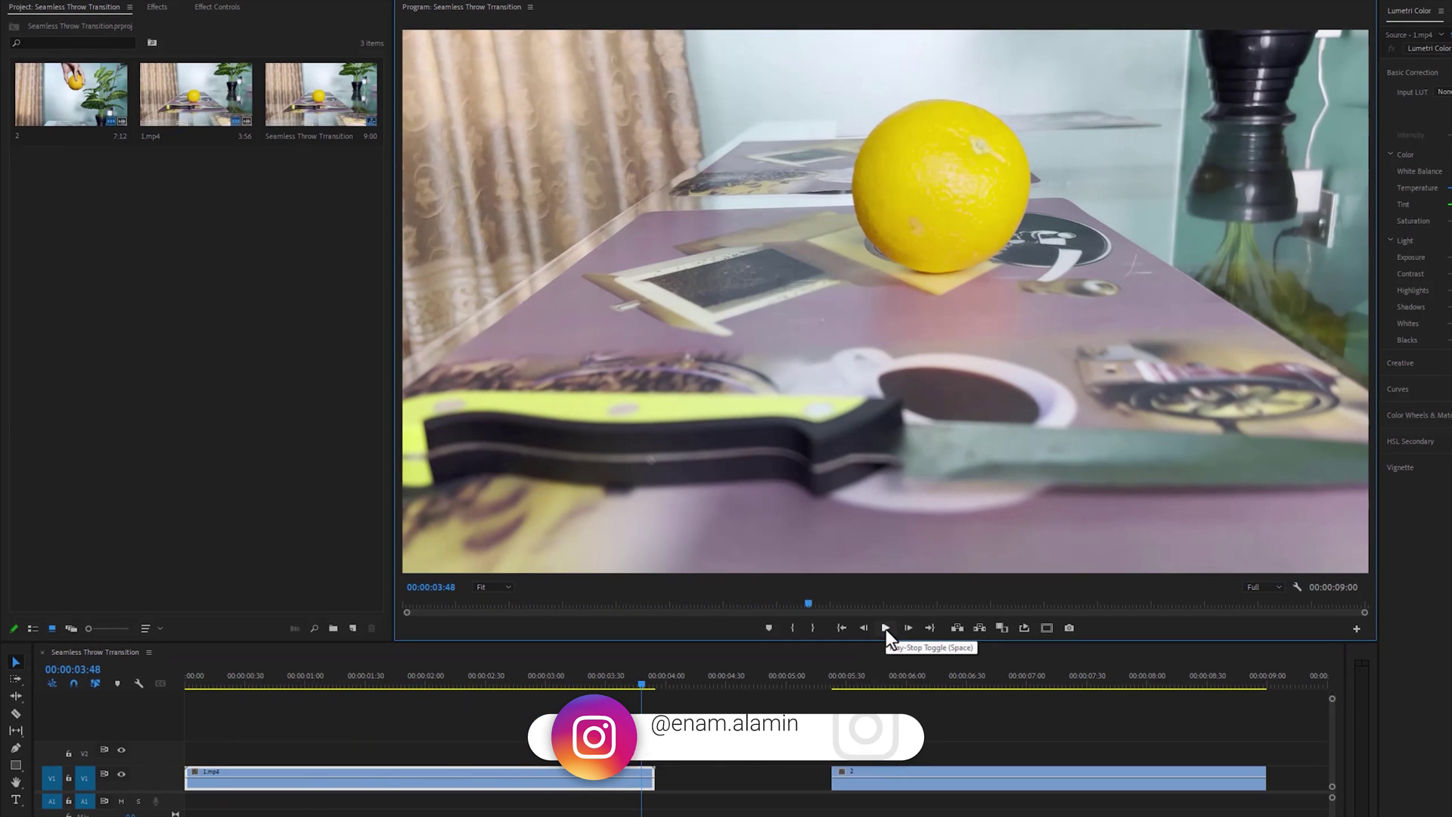
{"action": "left_click", "coordinate": [840, 677]}
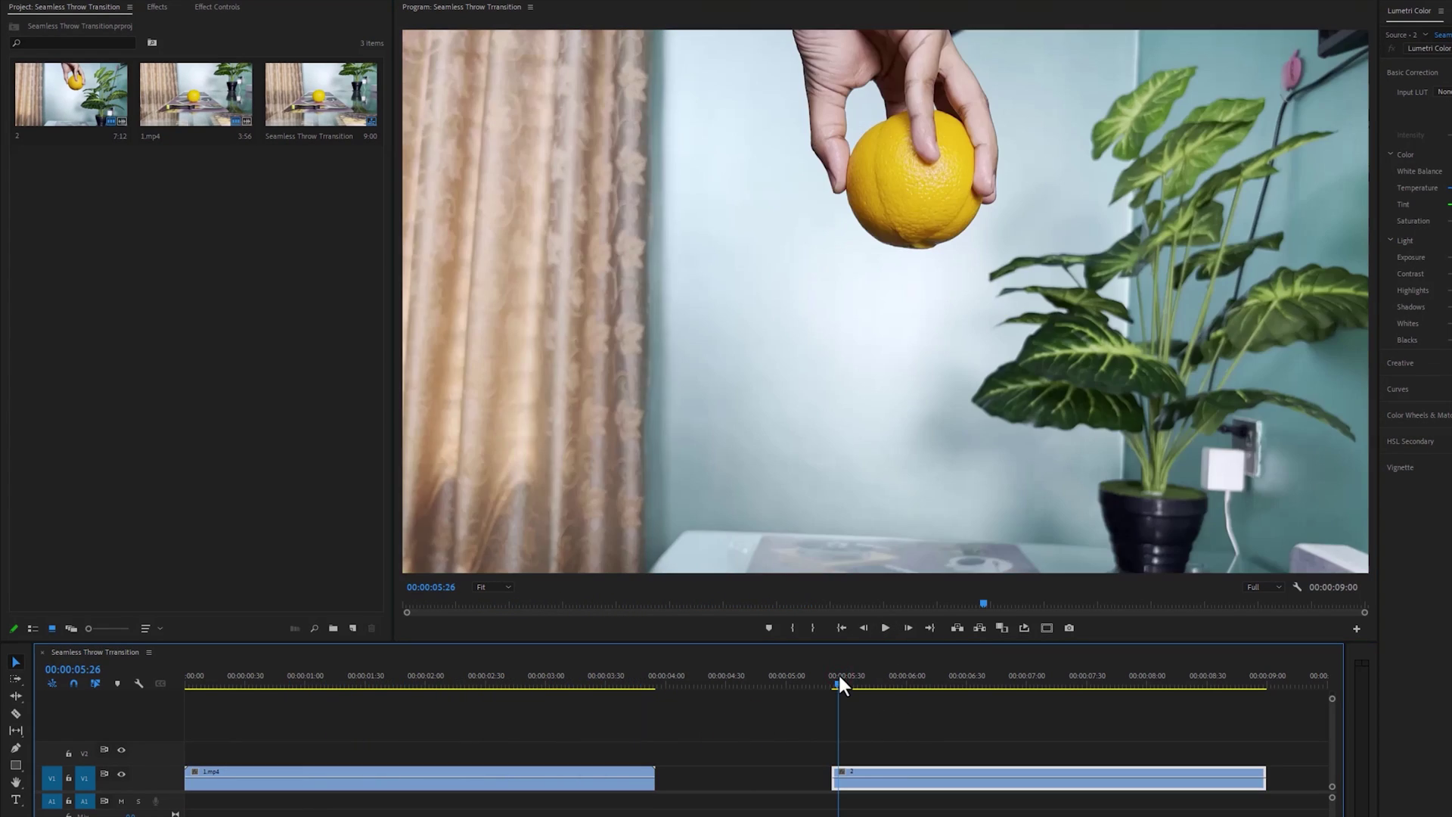
{"action": "key", "text": "space"}
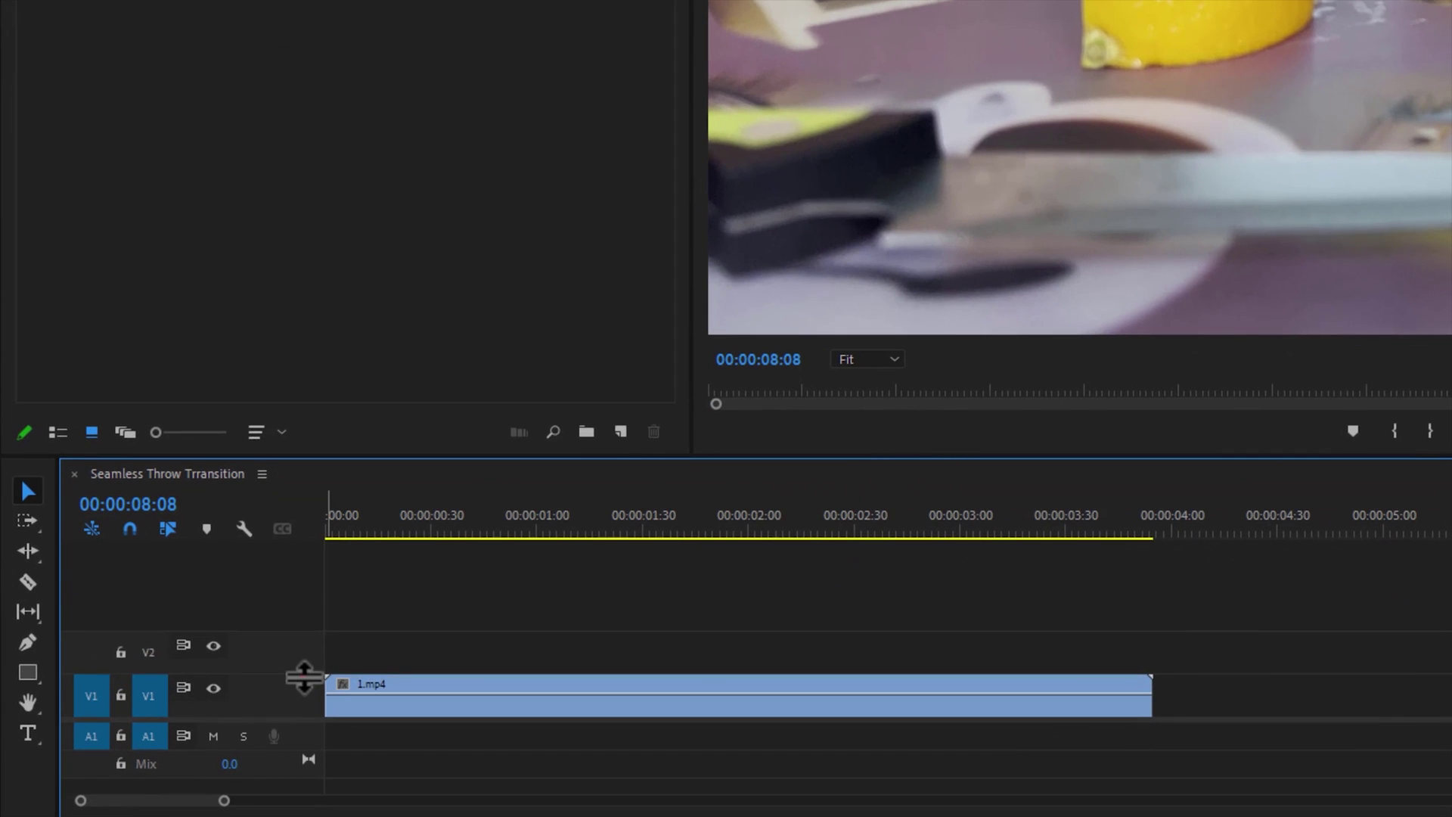
Enlarge the V1 track and slow 1.mp4 to about 86% using its time-remapping speed line
{"action": "left_click_drag", "start_coordinate": [304, 675], "coordinate": [307, 635]}
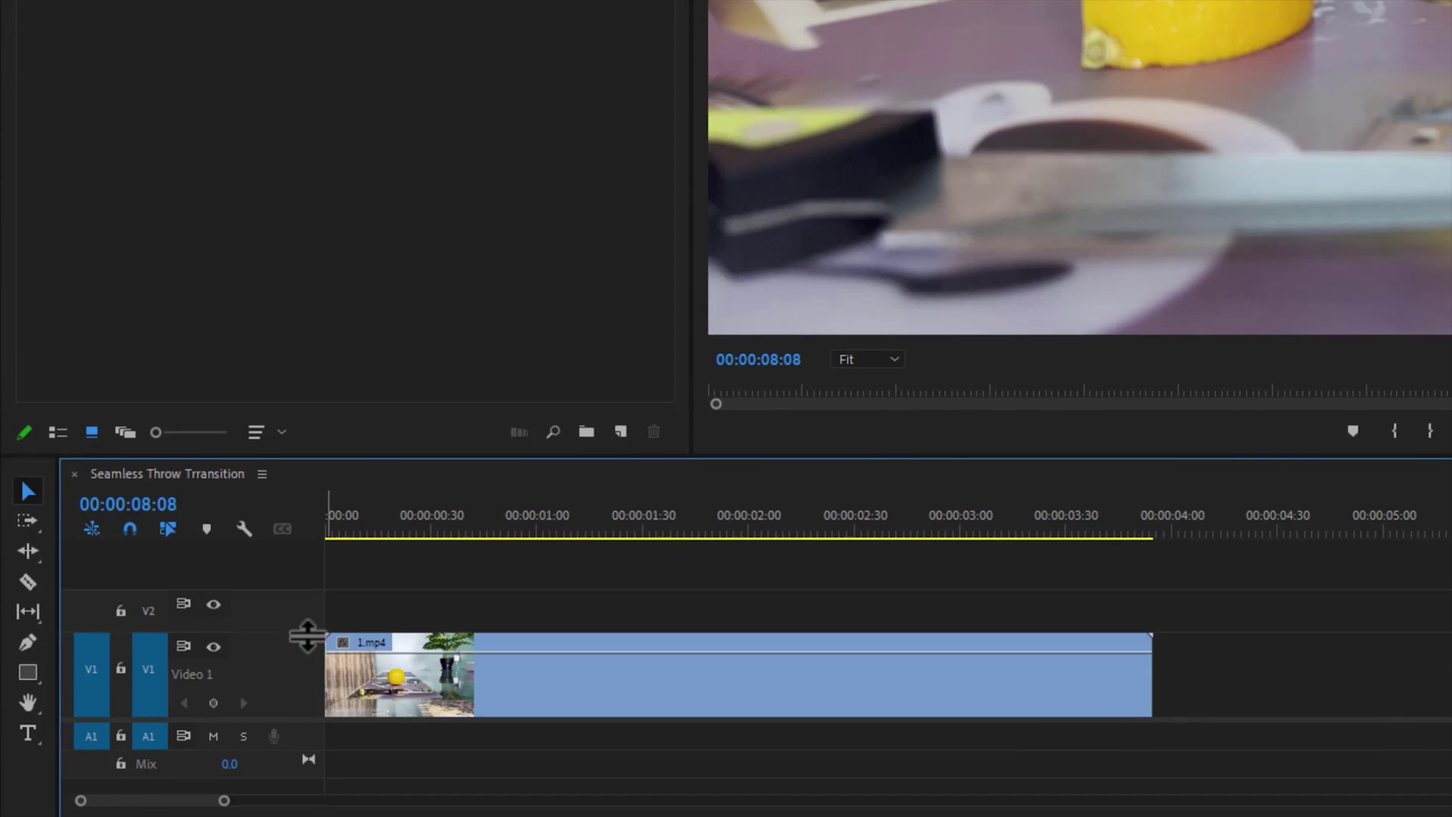
{"action": "left_click", "coordinate": [342, 644]}
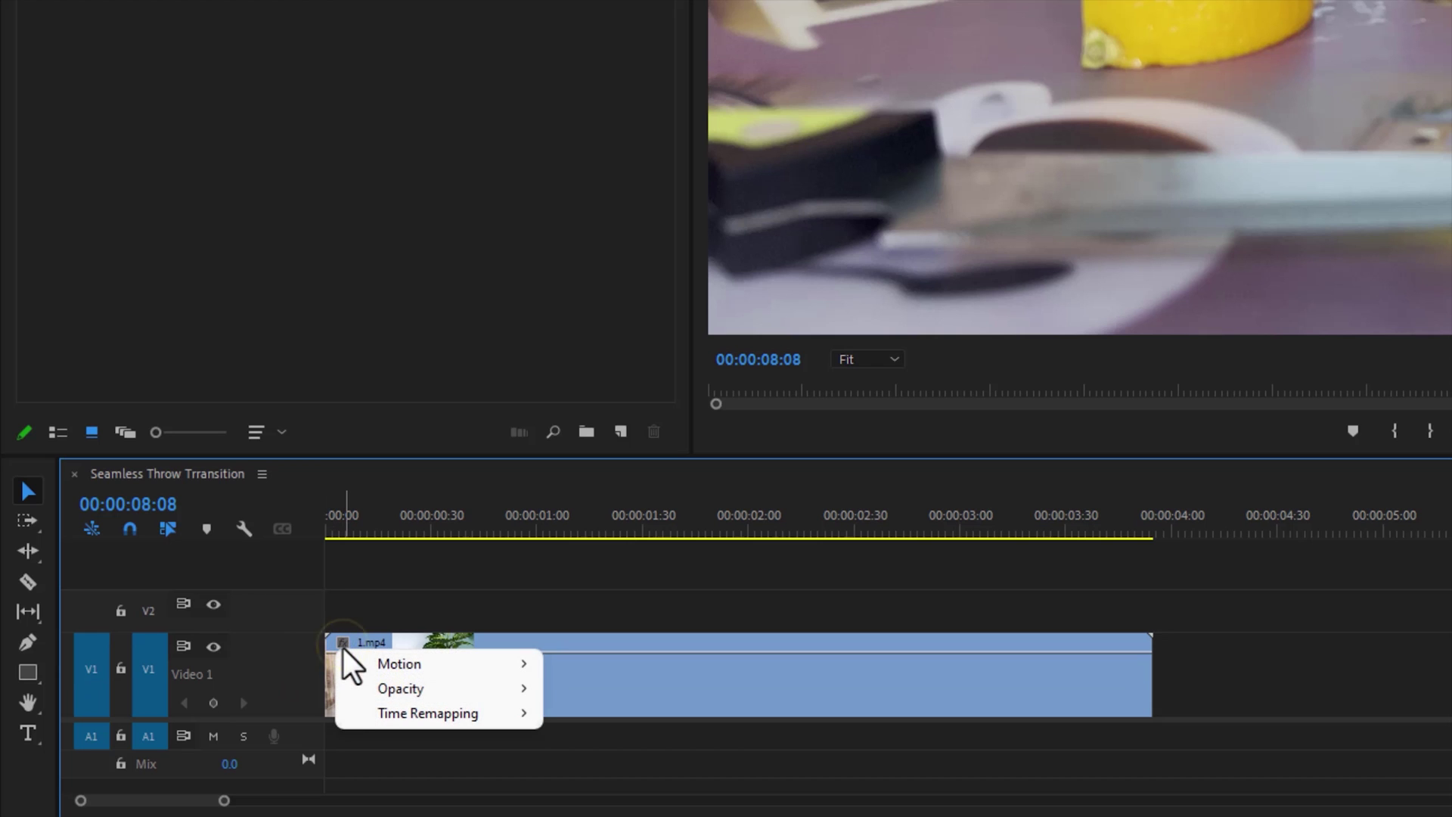
{"action": "mouse_move", "coordinate": [349, 713]}
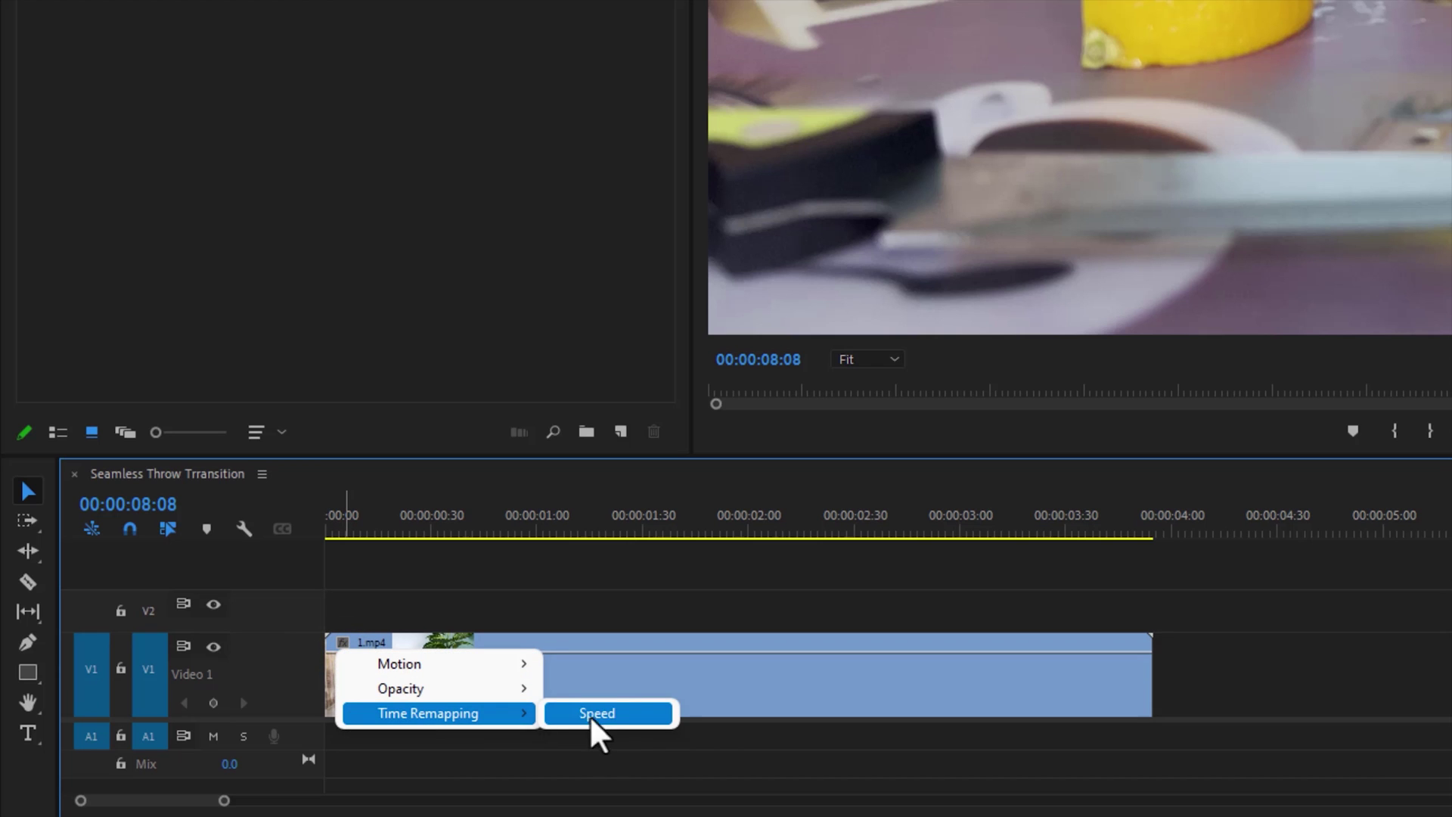
{"action": "left_click", "coordinate": [628, 712]}
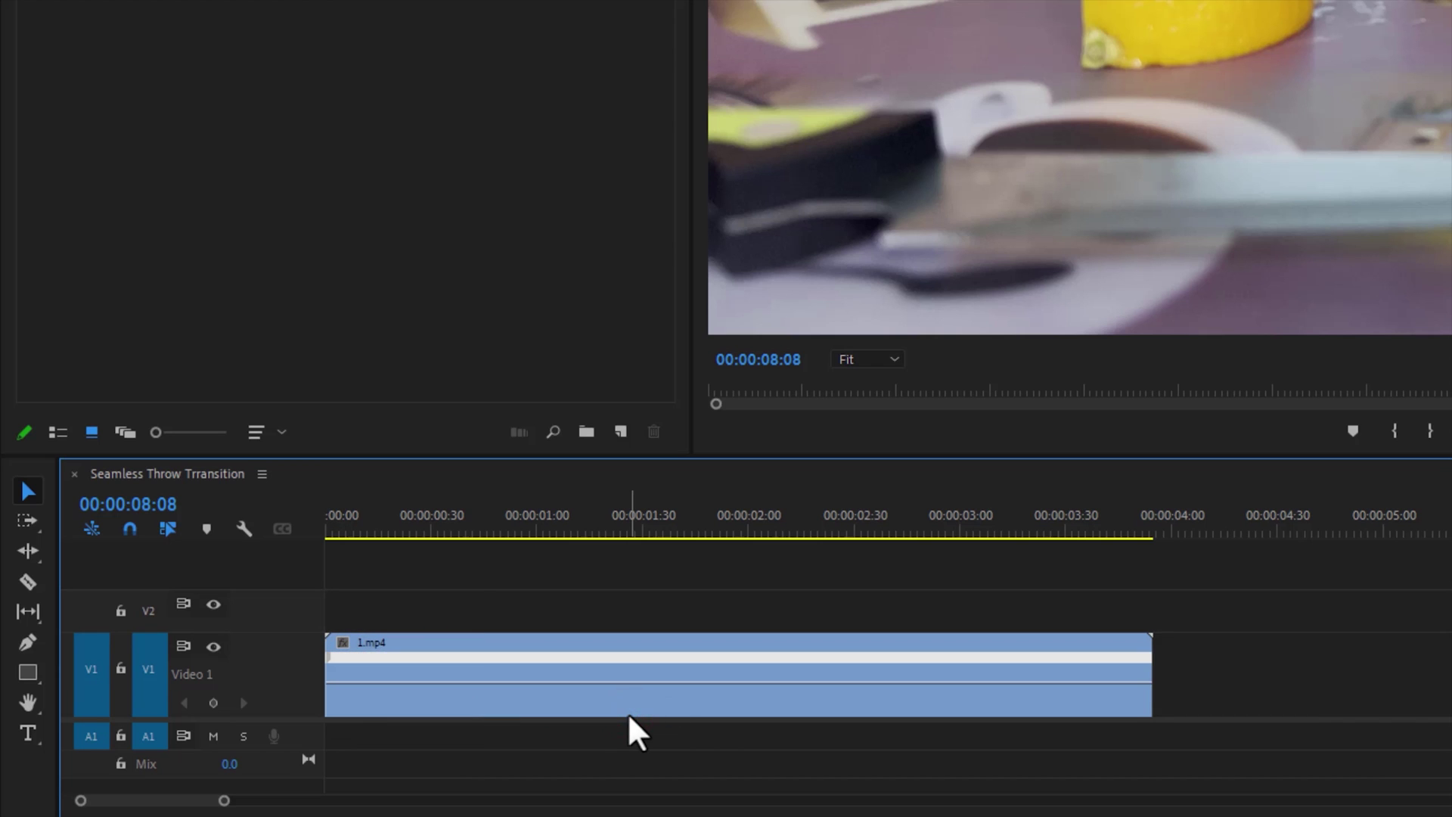
{"action": "left_click_drag", "start_coordinate": [622, 683], "coordinate": [602, 685]}
{"action": "key", "text": "ctrl+z"}
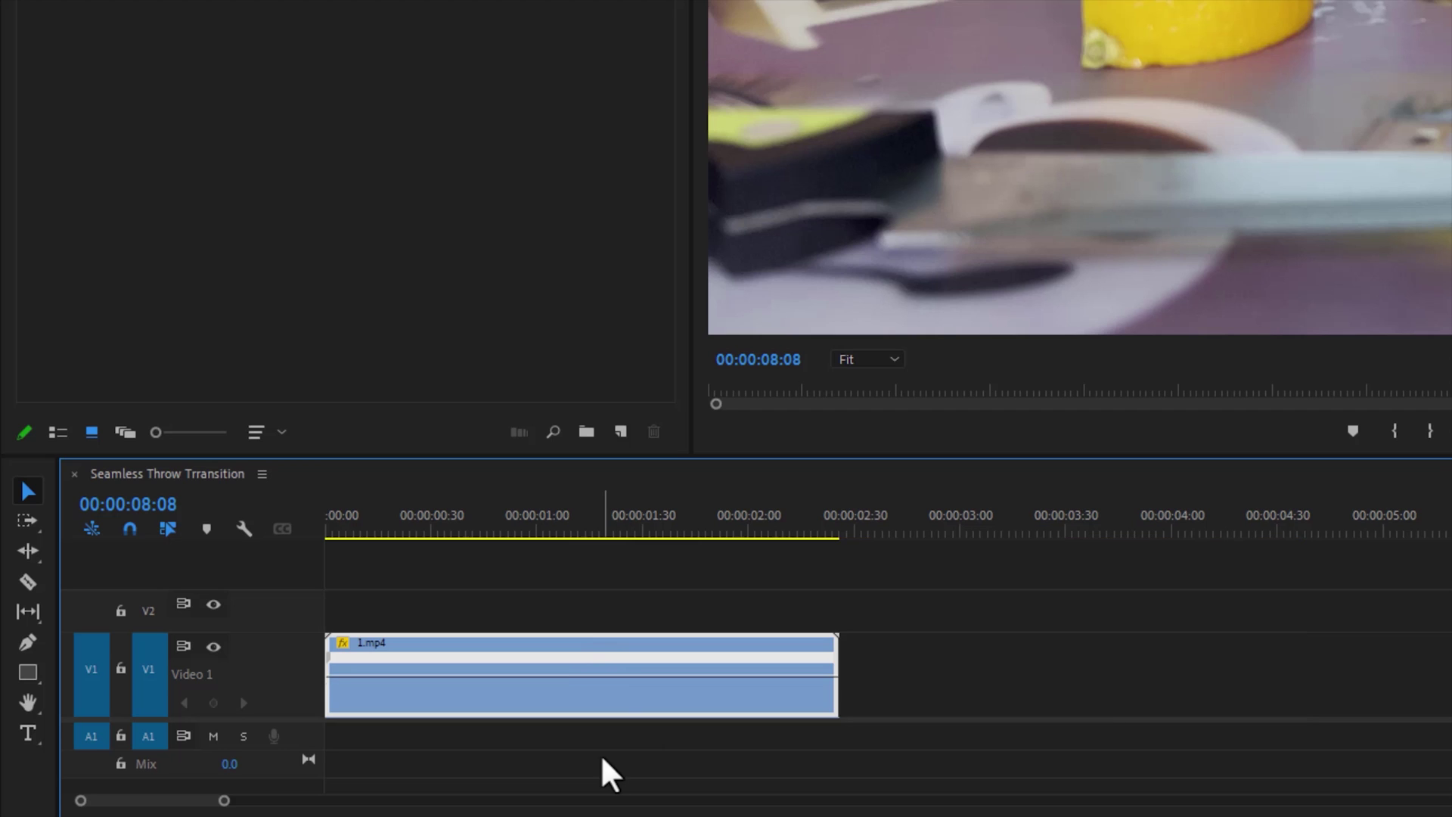
{"action": "key", "text": "ctrl+z"}
{"action": "left_click_drag", "start_coordinate": [627, 683], "coordinate": [630, 690]}
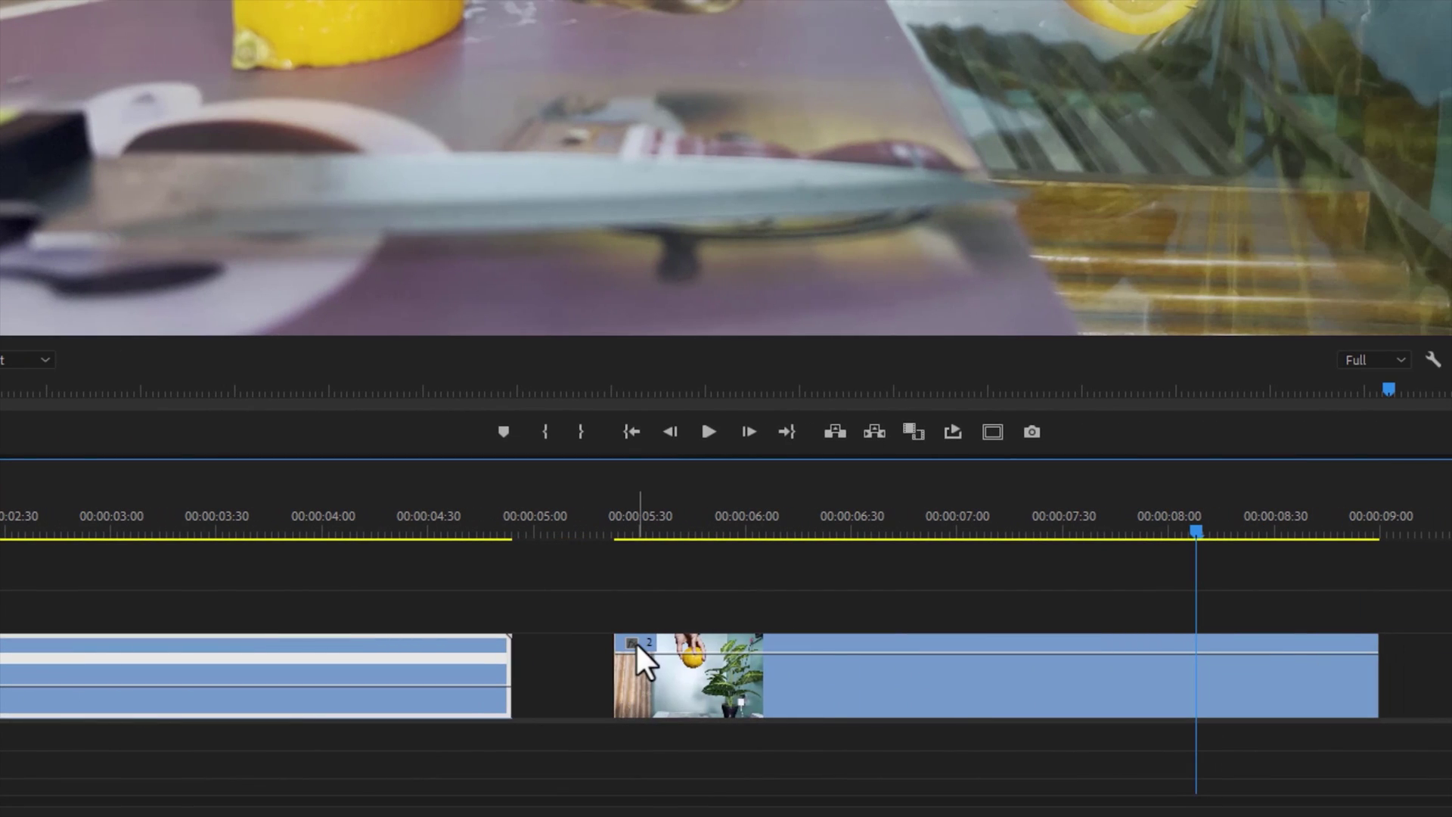
Slow clip 2 to about 95% speed via time remapping, with the playhead back near 1:37
{"action": "right_click", "coordinate": [994, 642]}
{"action": "mouse_move", "coordinate": [1041, 720]}
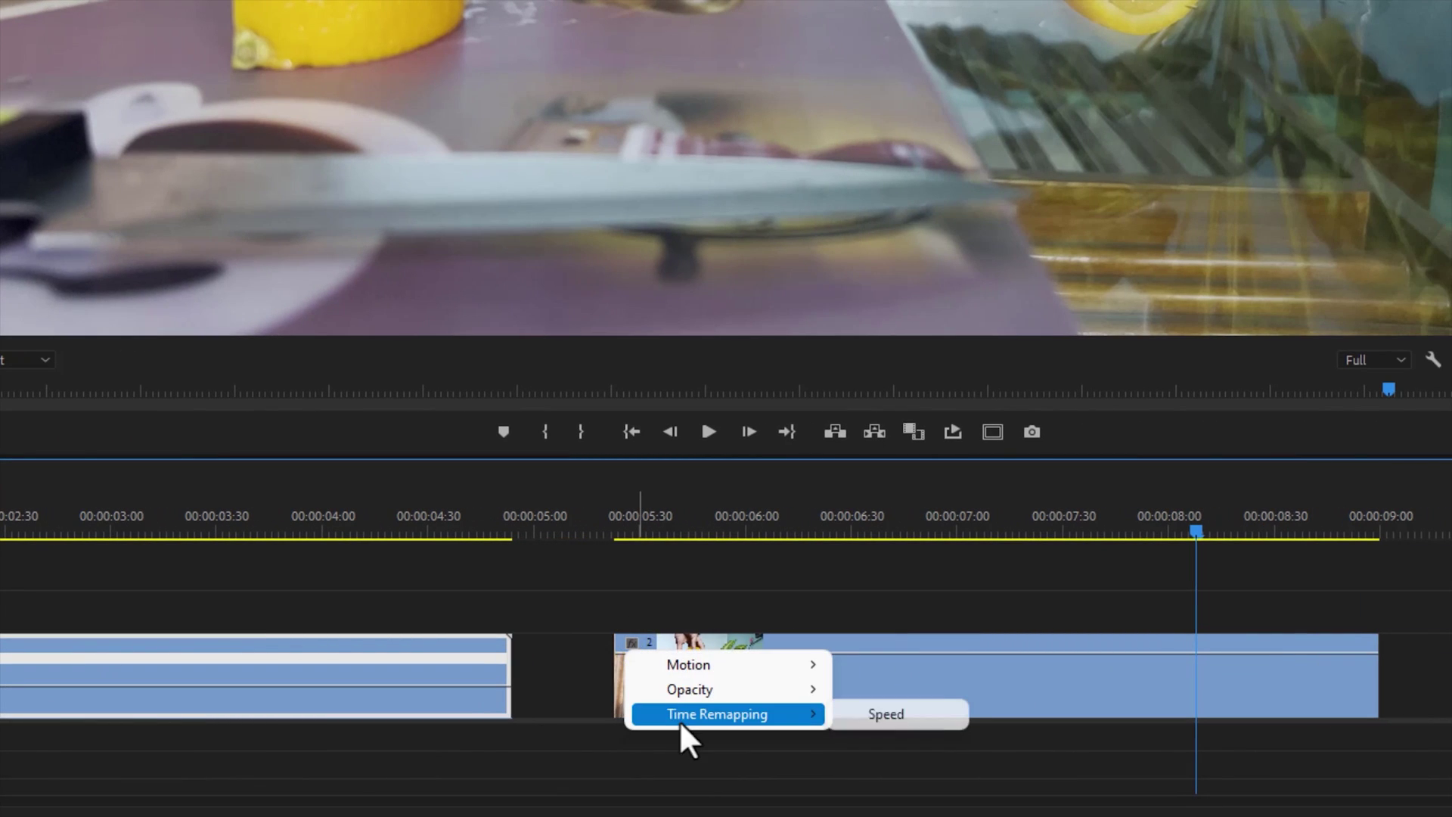
{"action": "left_click", "coordinate": [882, 716]}
{"action": "left_click_drag", "start_coordinate": [847, 683], "coordinate": [859, 687]}
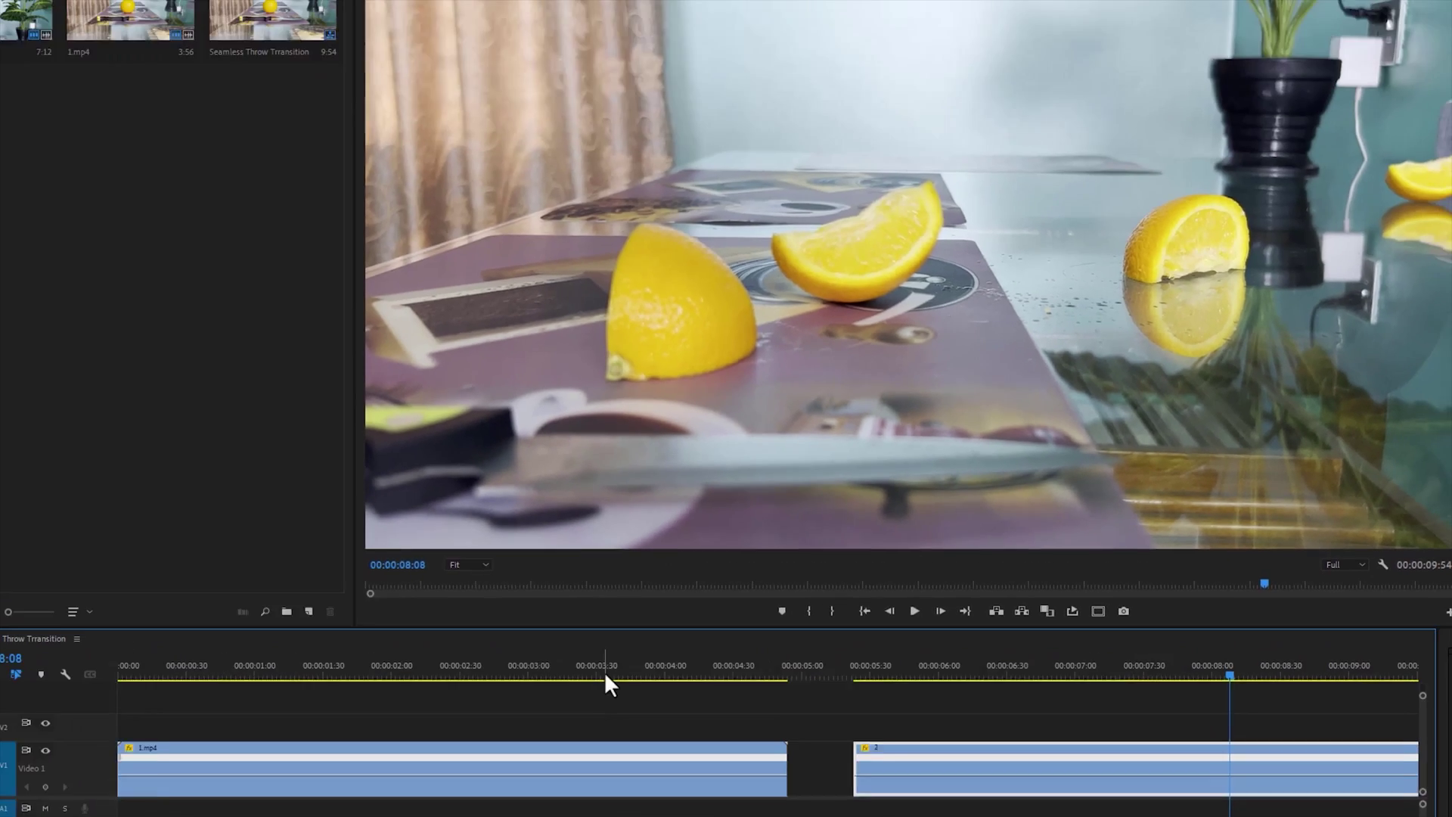
{"action": "left_click_drag", "start_coordinate": [605, 680], "coordinate": [457, 723]}
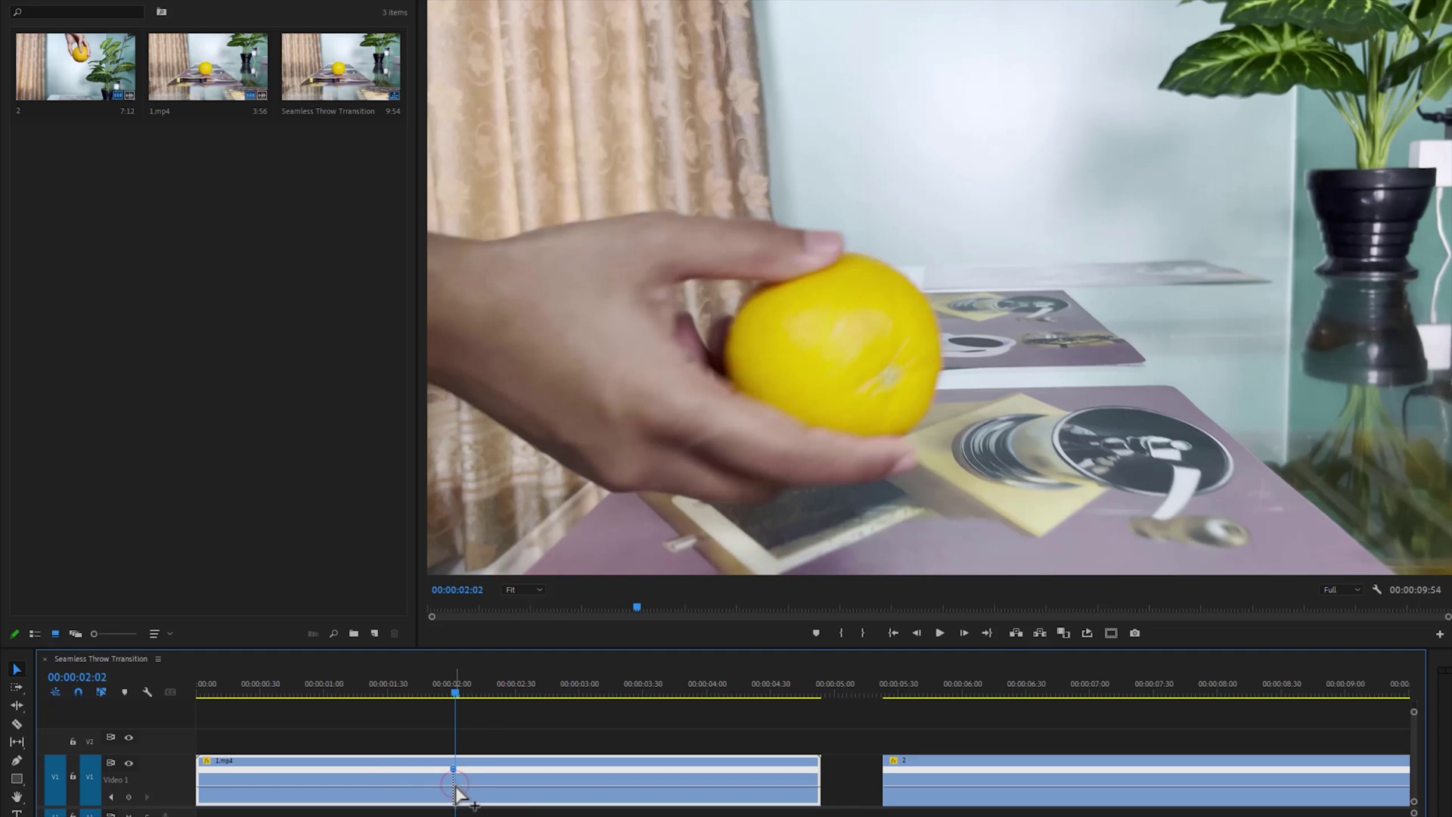
Slow 1.mp4's orange-throw section, push clip 2 later, and raise the speed of 1.mp4's final section
{"action": "left_click_drag", "start_coordinate": [488, 719], "coordinate": [606, 754]}
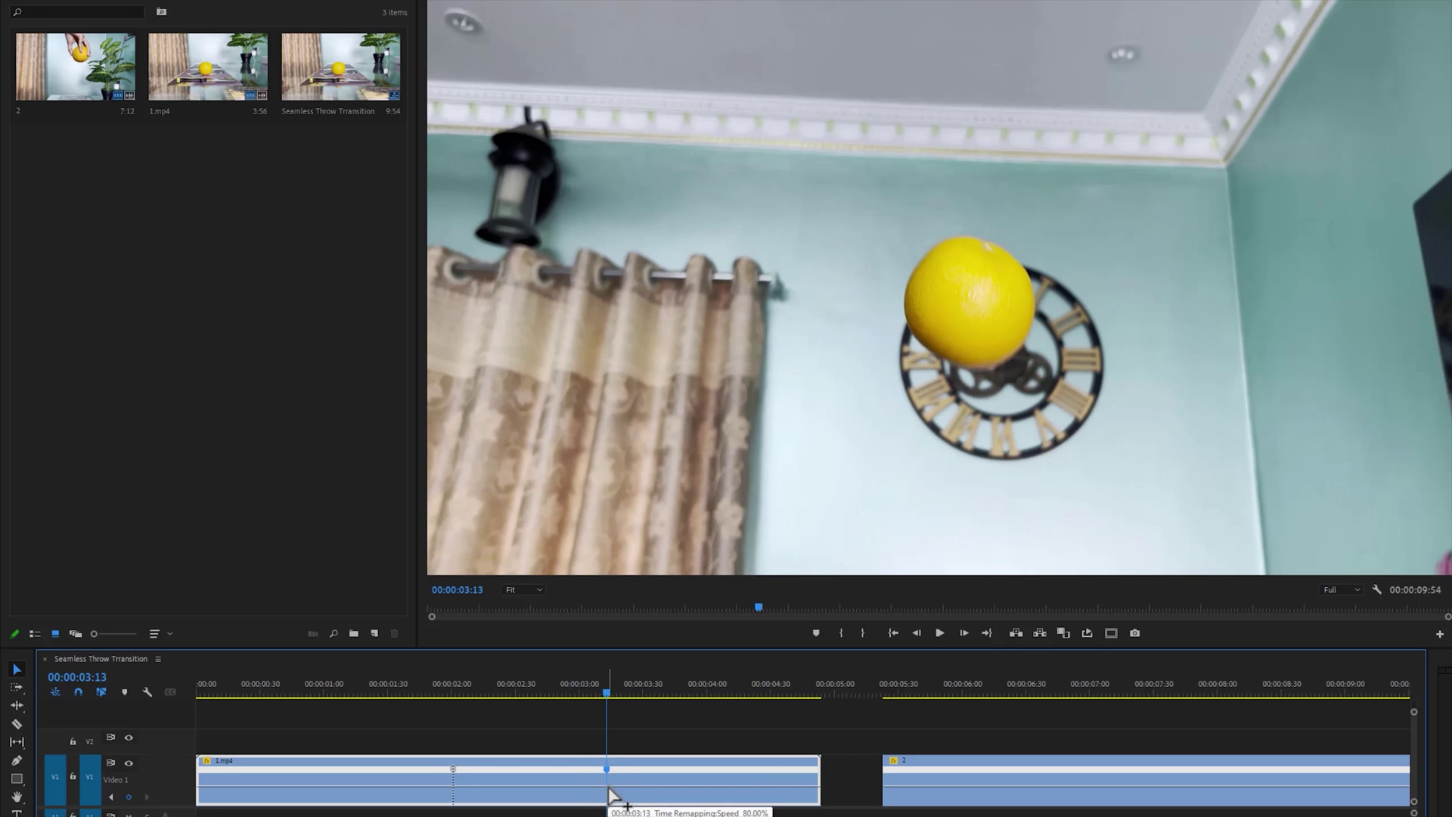
{"action": "left_click_drag", "start_coordinate": [539, 794], "coordinate": [542, 812]}
{"action": "left_click_drag", "start_coordinate": [940, 771], "coordinate": [1066, 777]}
{"action": "left_click_drag", "start_coordinate": [767, 690], "coordinate": [784, 732]}
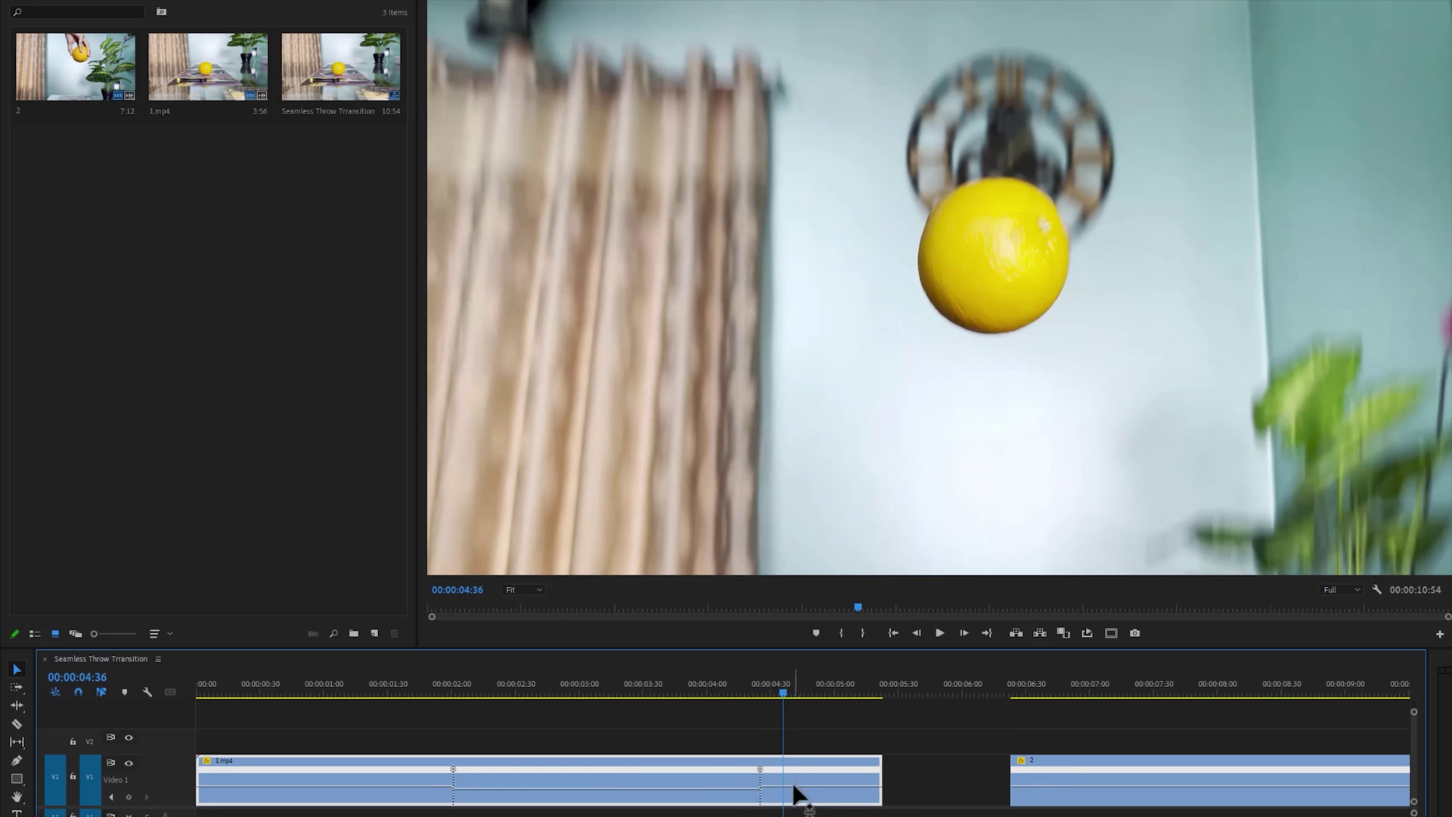
{"action": "left_click_drag", "start_coordinate": [793, 787], "coordinate": [792, 779]}
{"action": "left_click_drag", "start_coordinate": [783, 687], "coordinate": [787, 687]}
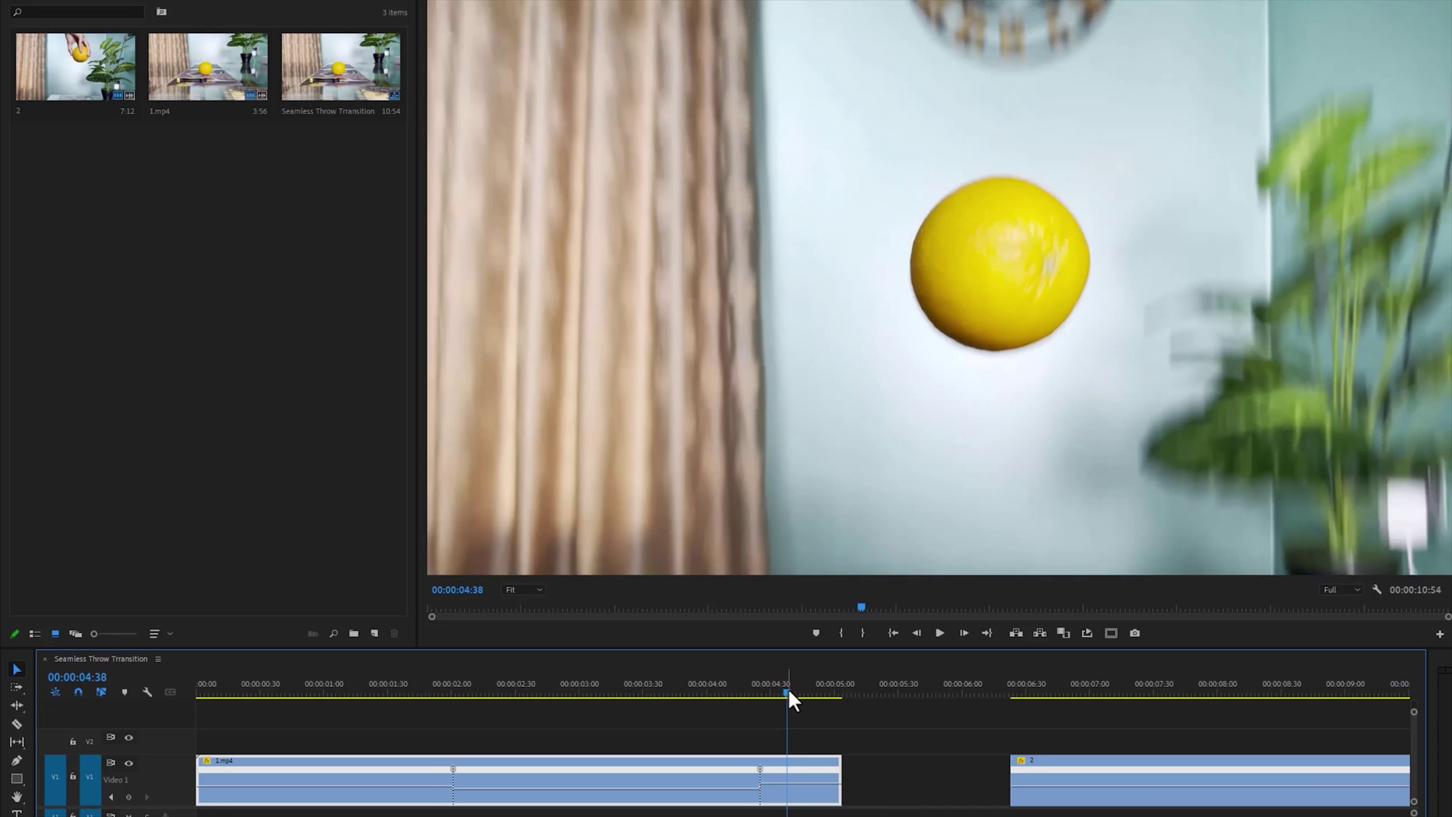
Lift clip 2 above 1.mp4 at 50% opacity and scale 130, shifted down to align the oranges
{"action": "left_click_drag", "start_coordinate": [1038, 769], "coordinate": [796, 734]}
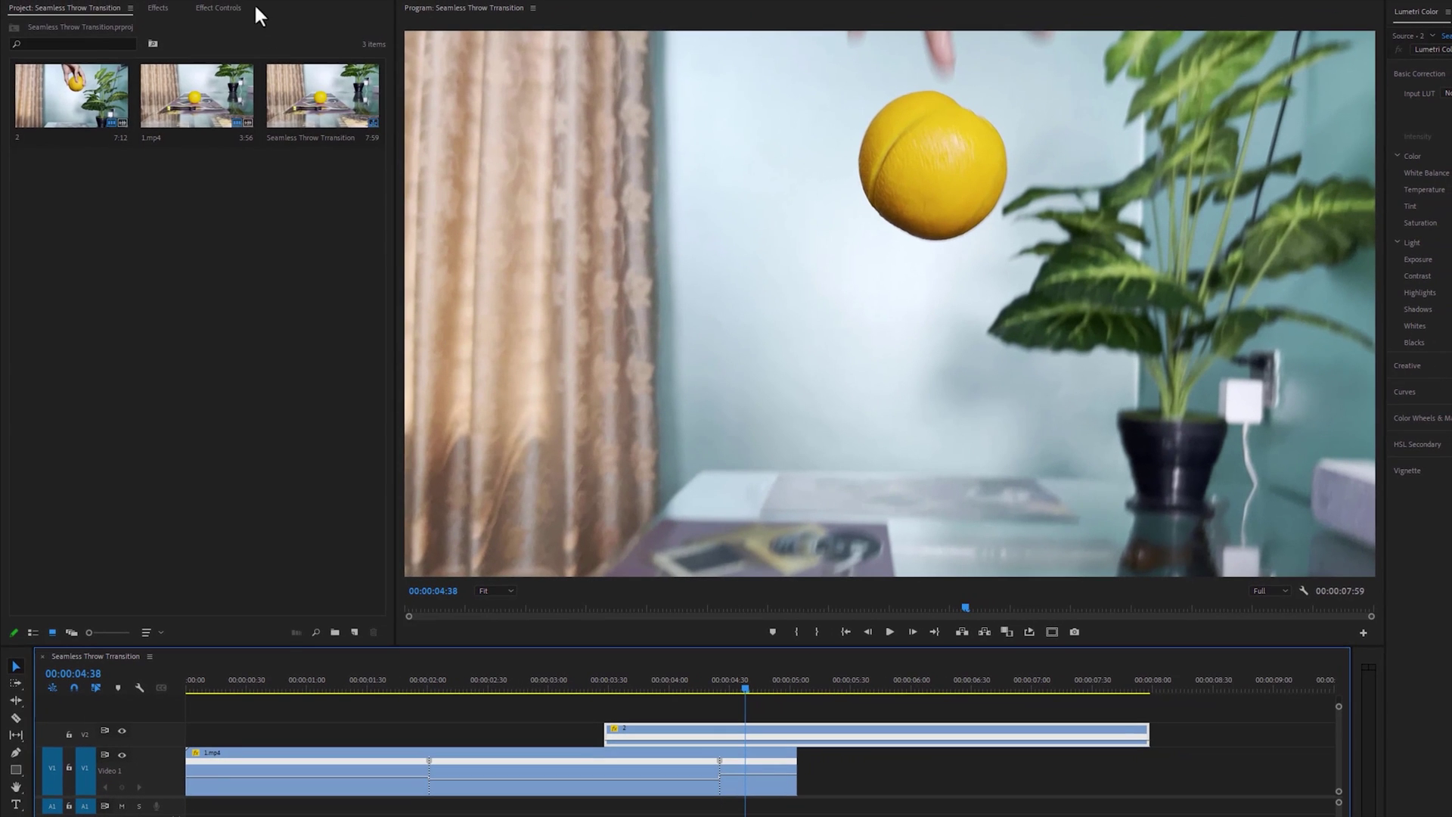
{"action": "left_click", "coordinate": [233, 9]}
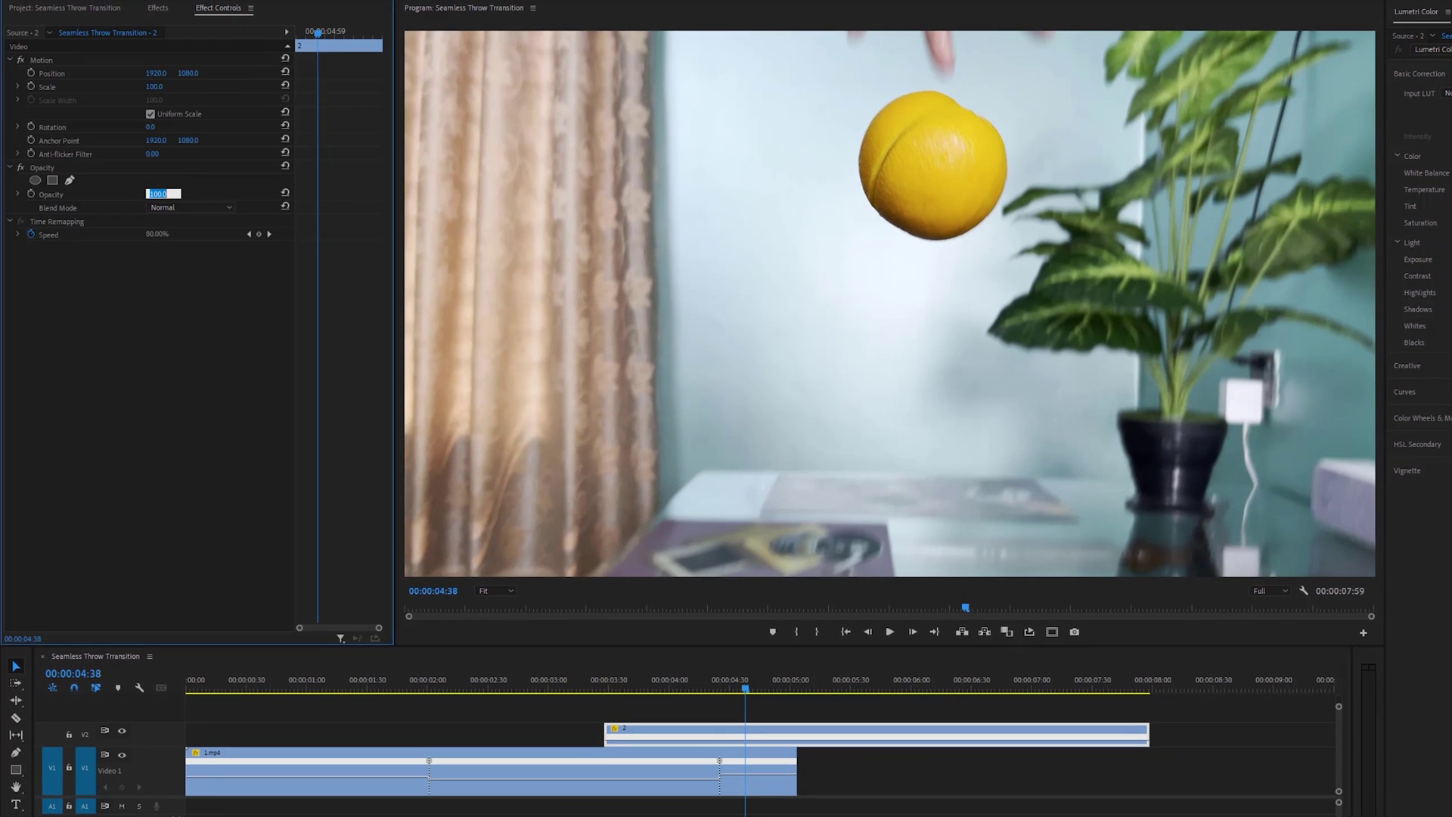
{"action": "type", "text": "50"}
{"action": "key", "text": "Return"}
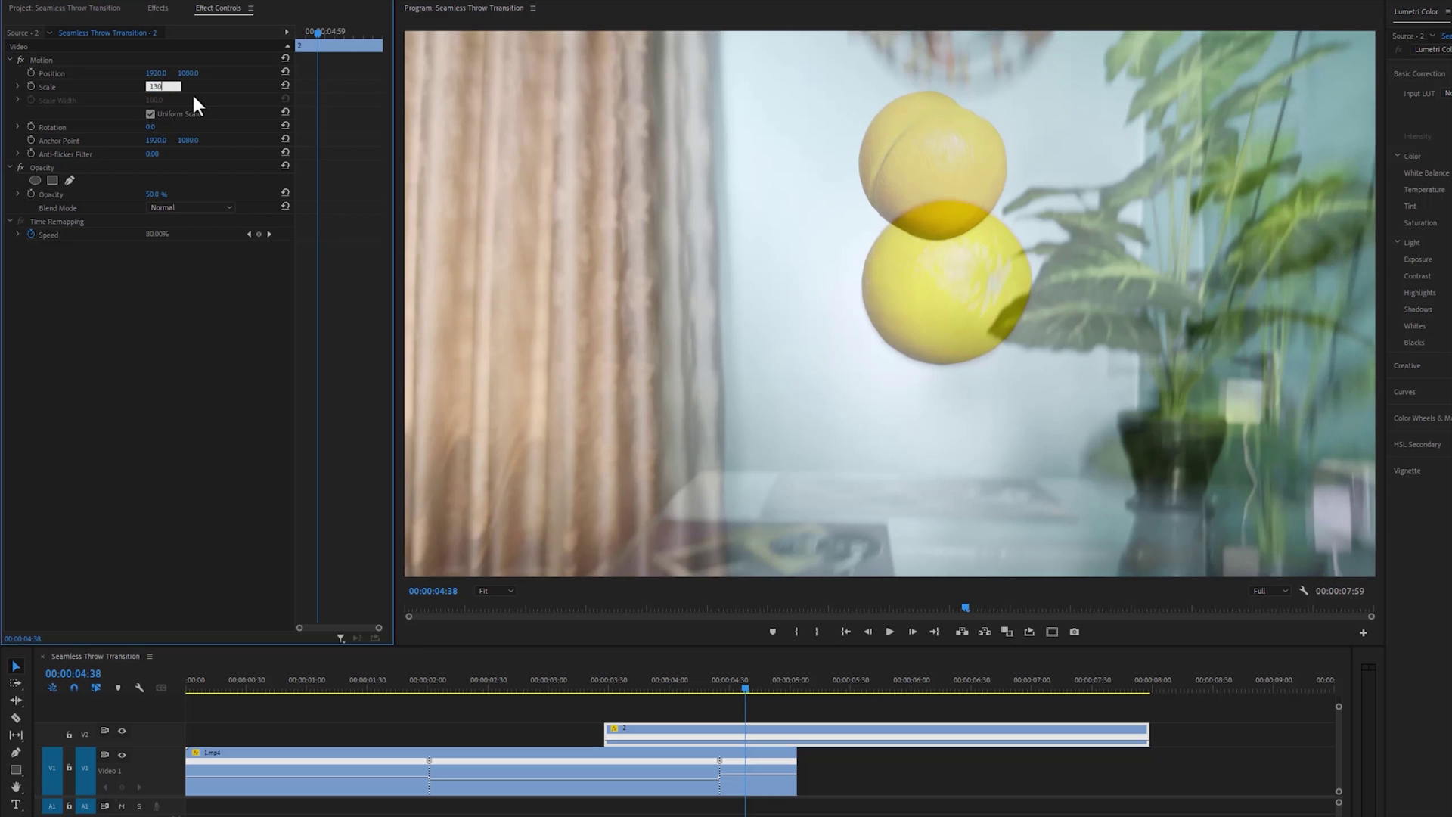
{"action": "key", "text": "Return"}
{"action": "left_click", "coordinate": [85, 60]}
{"action": "left_click_drag", "start_coordinate": [887, 290], "coordinate": [893, 350]}
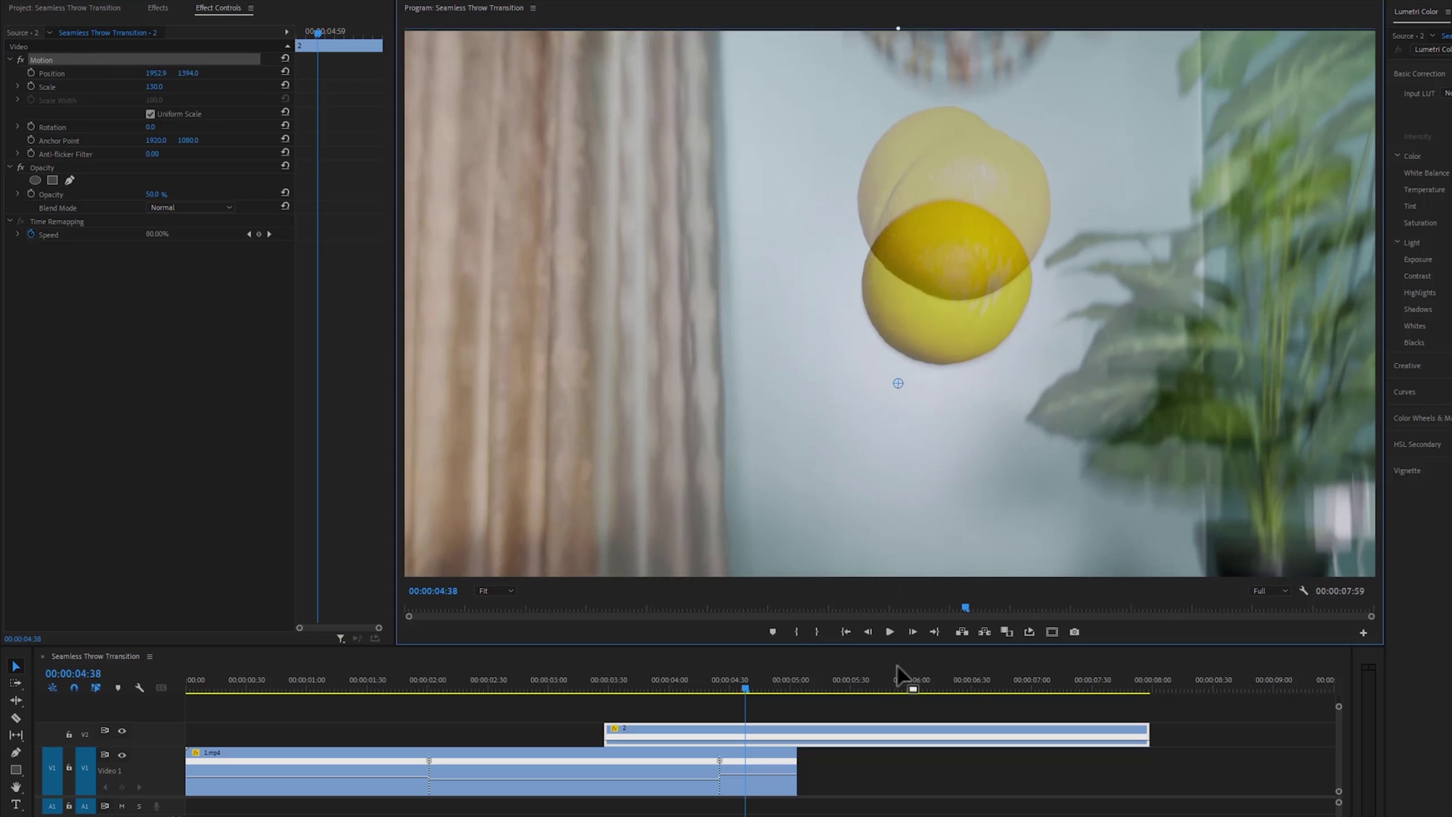
Scale 1.mp4 to 120% and raise its image in the Program monitor to match clip 2
{"action": "left_click", "coordinate": [782, 791]}
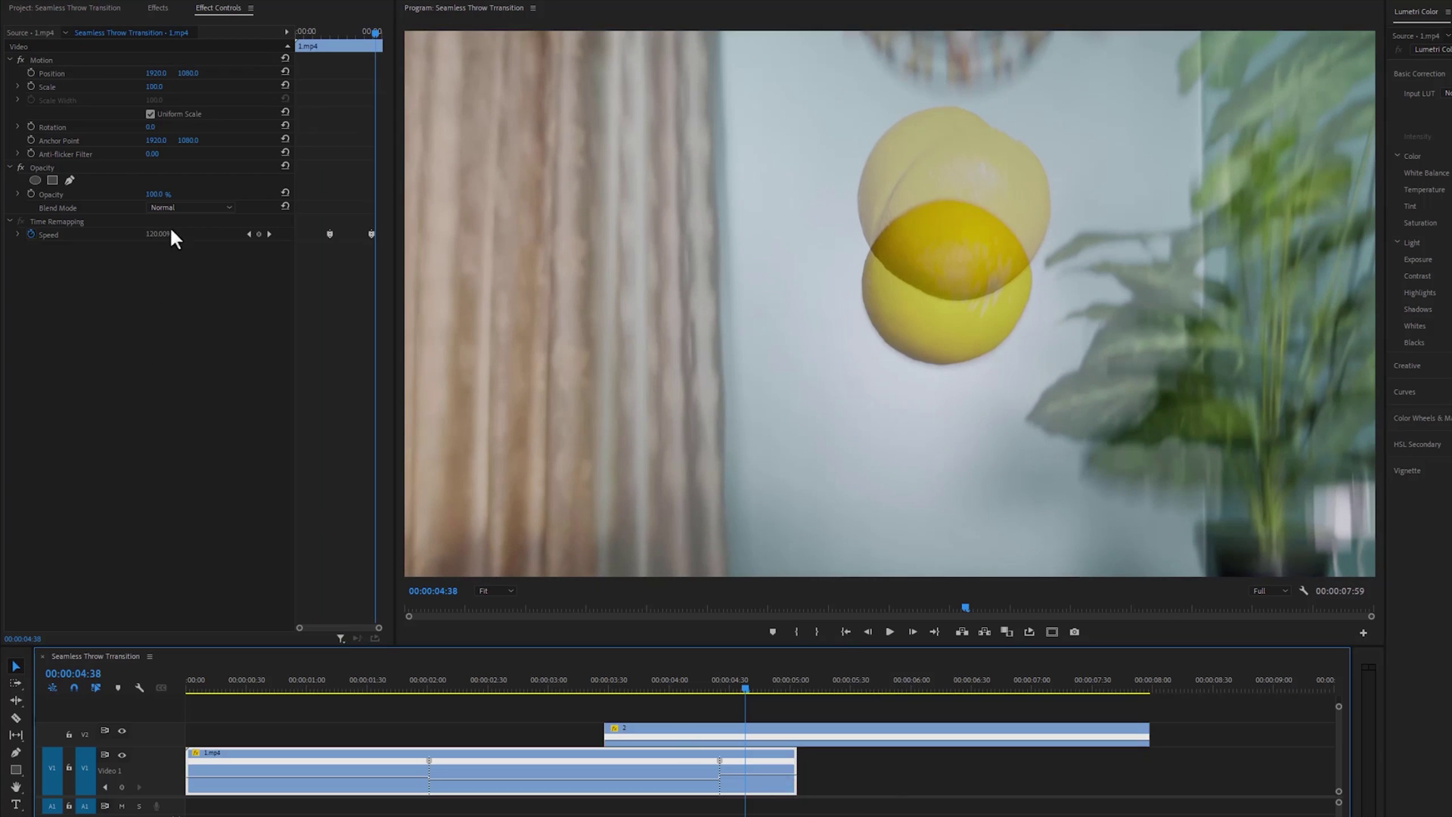
{"action": "left_click", "coordinate": [155, 86]}
{"action": "type", "text": "120"}
{"action": "key", "text": "Return"}
{"action": "left_click", "coordinate": [83, 60]}
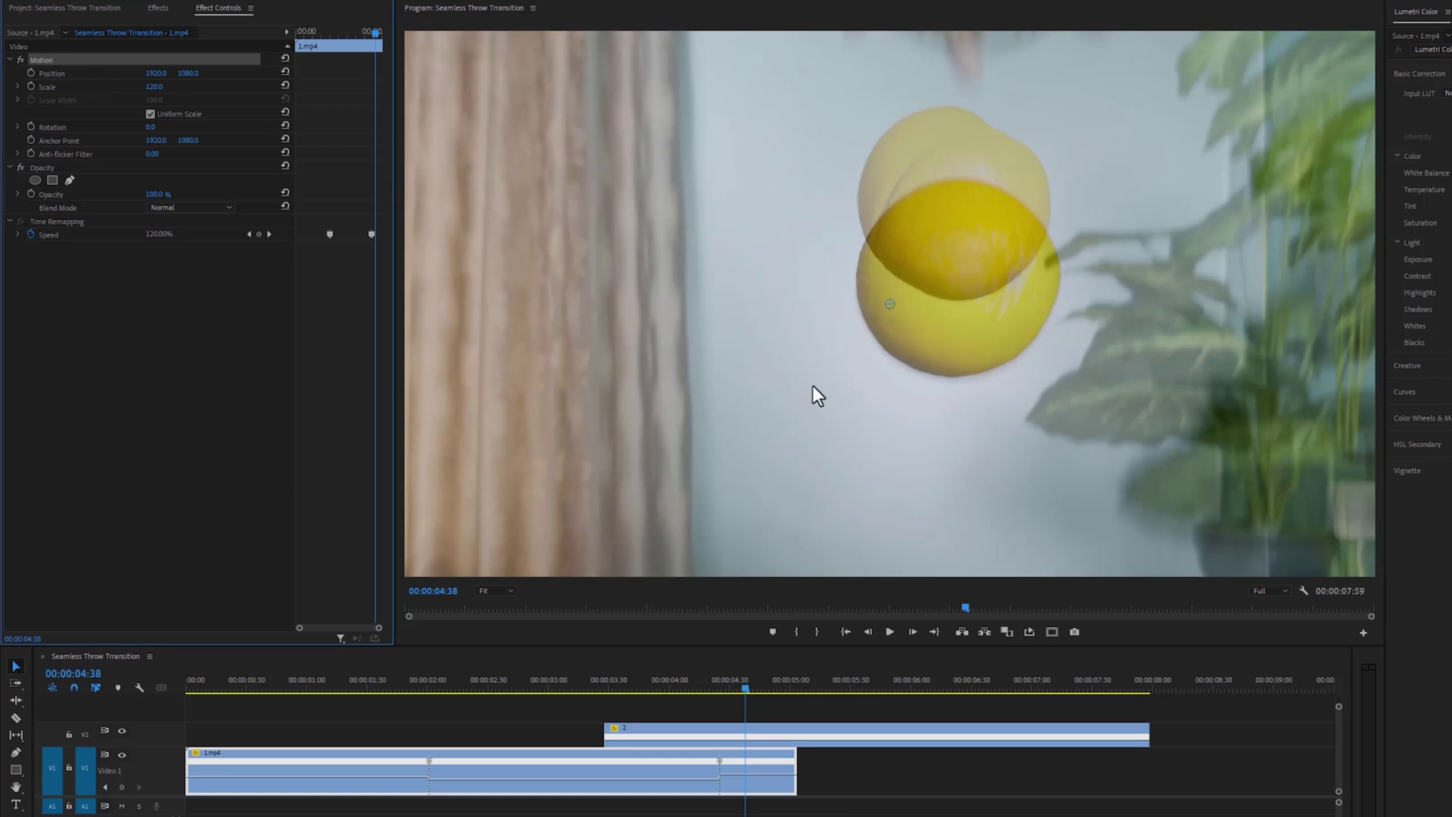
{"action": "left_click_drag", "start_coordinate": [815, 388], "coordinate": [813, 329]}
{"action": "left_click", "coordinate": [880, 238]}
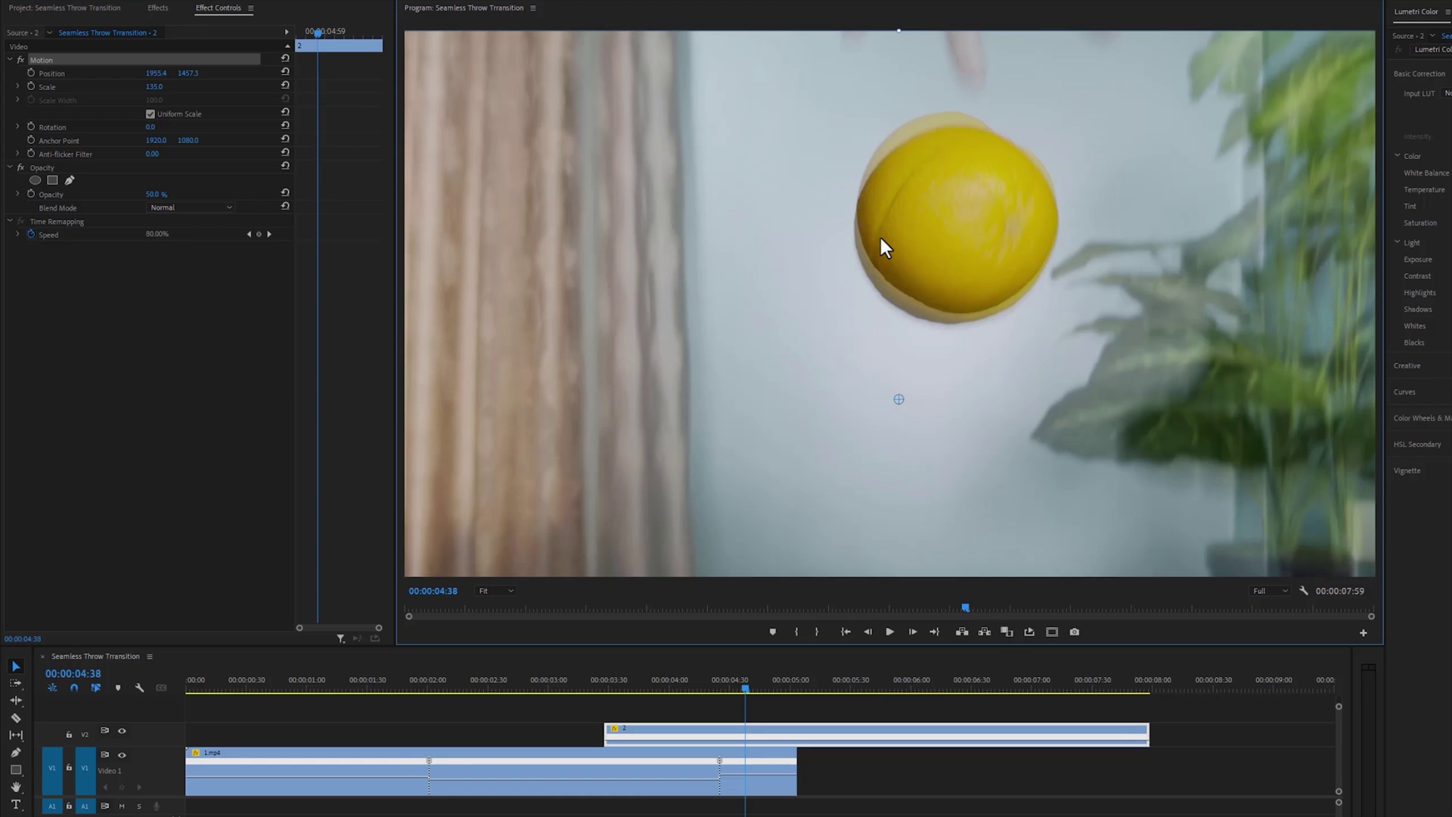
Split both clips at the playhead and delete clip 2's left piece and 1.mp4's leftover tail
{"action": "left_click", "coordinate": [758, 764]}
{"action": "key", "text": "ctrl+shift+k"}
{"action": "left_click", "coordinate": [730, 731]}
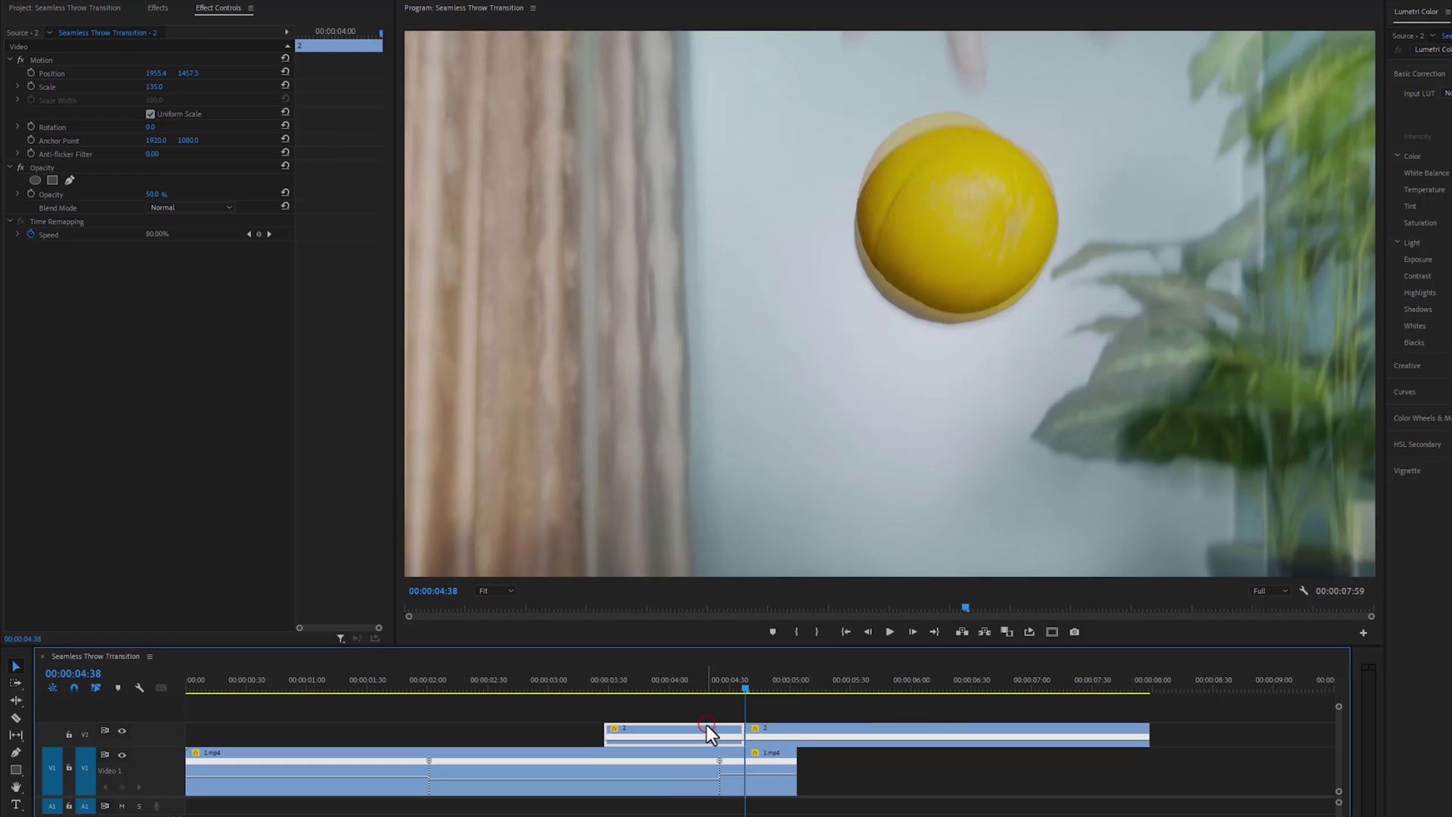
{"action": "key", "text": "Delete"}
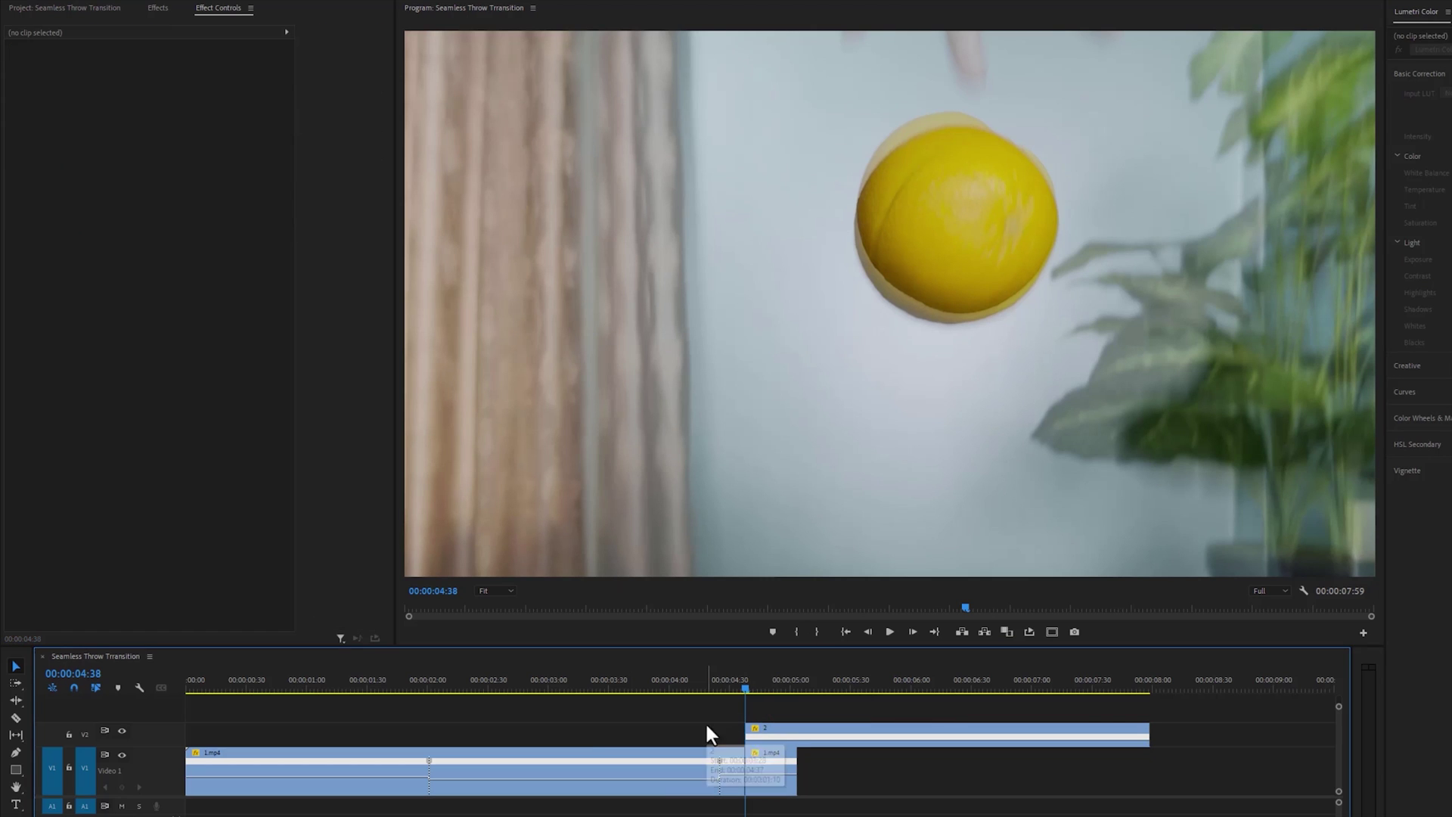
{"action": "left_click", "coordinate": [774, 759]}
{"action": "key", "text": "Delete"}
Move clip 2 onto the main track right after 1.mp4 and set its opacity to 100%
{"action": "left_click_drag", "start_coordinate": [774, 736], "coordinate": [775, 758]}
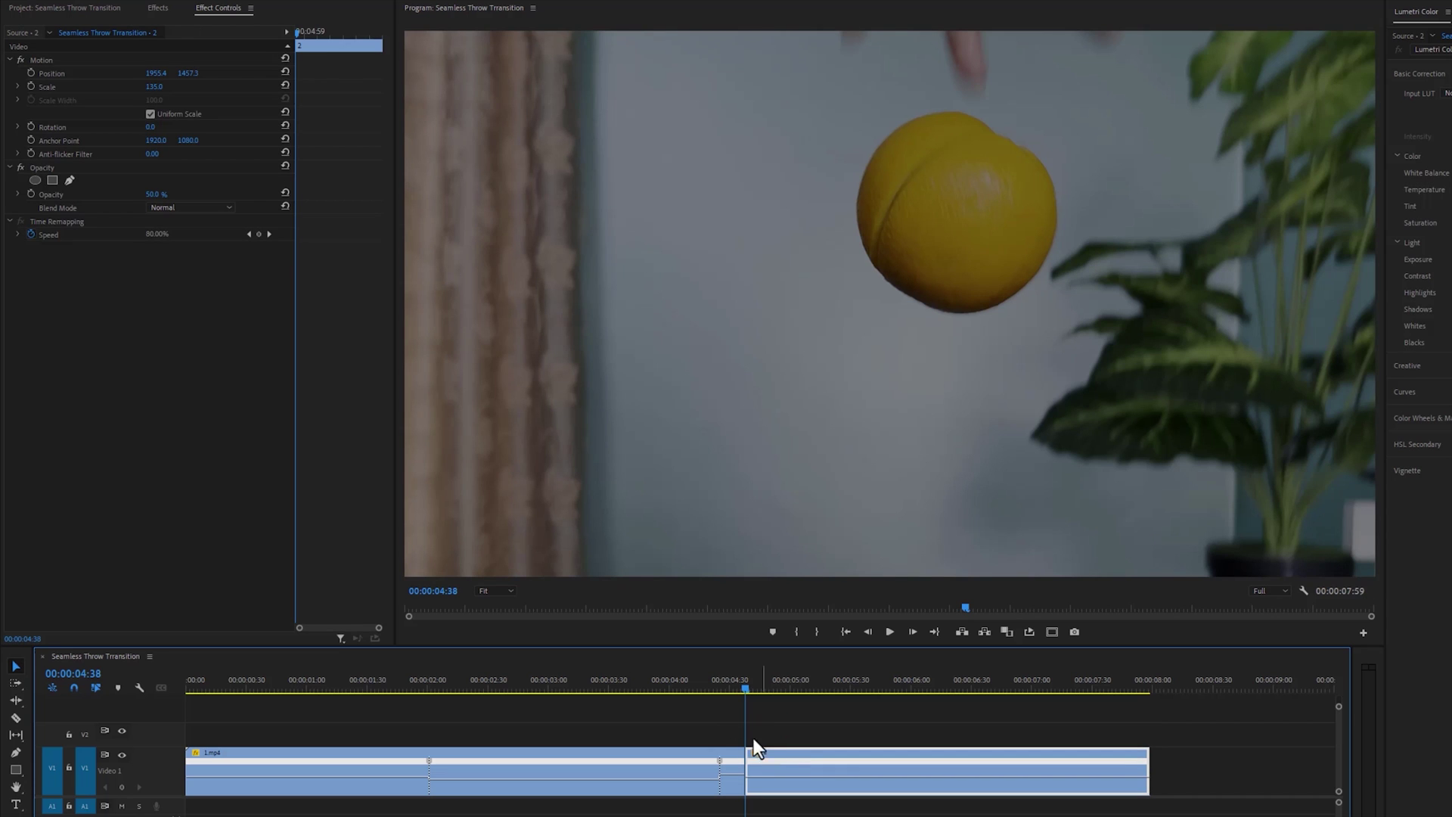
{"action": "left_click", "coordinate": [152, 194]}
{"action": "type", "text": "100"}
{"action": "key", "text": "Return"}
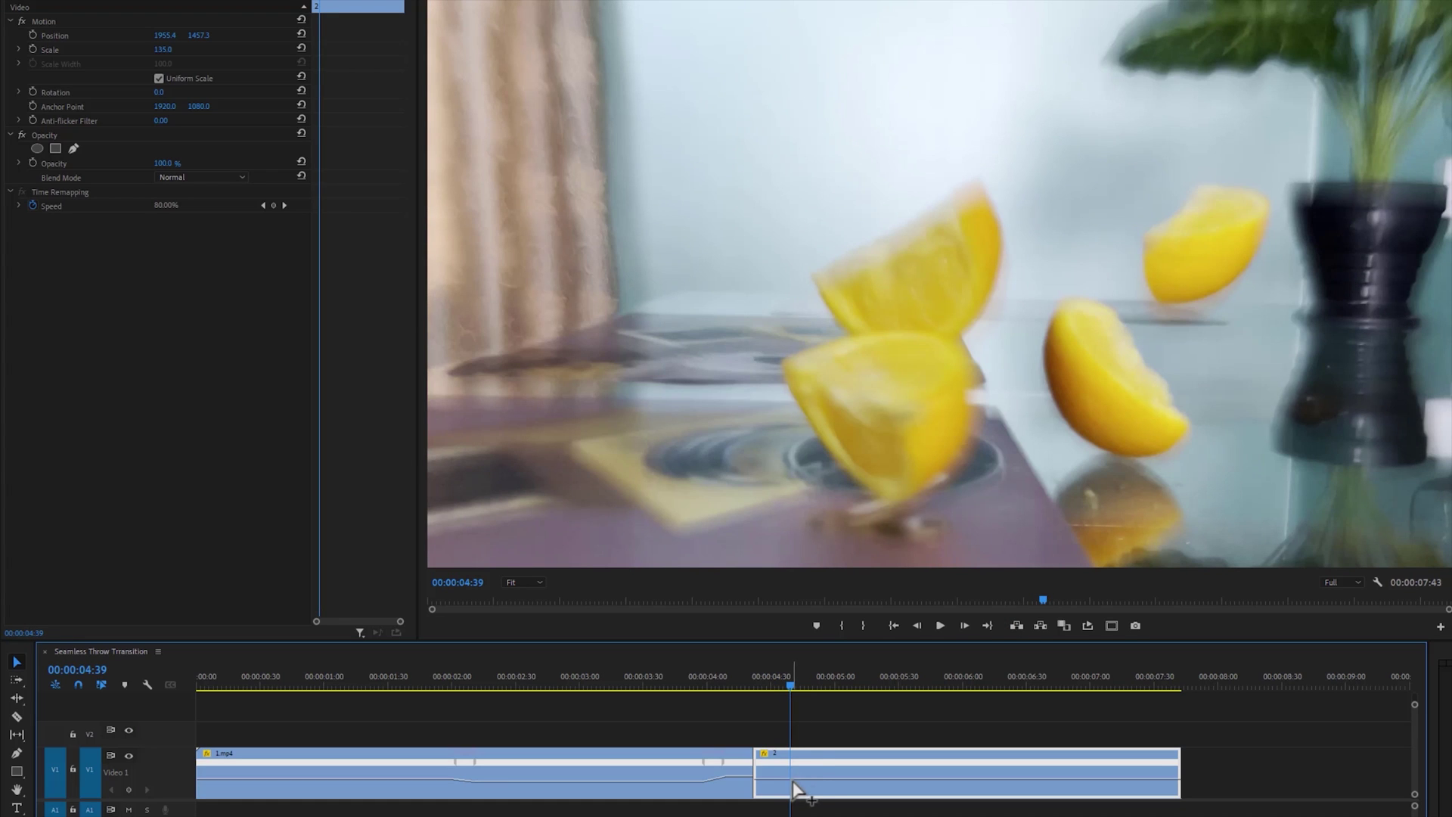
Add a speed keyframe on clip 2, pull the speed down to about 40%, and play the ramp back
{"action": "left_click", "coordinate": [789, 779], "text": "ctrl"}
{"action": "left_click_drag", "start_coordinate": [823, 780], "coordinate": [824, 794]}
{"action": "left_click", "coordinate": [684, 681]}
{"action": "key", "text": "space"}
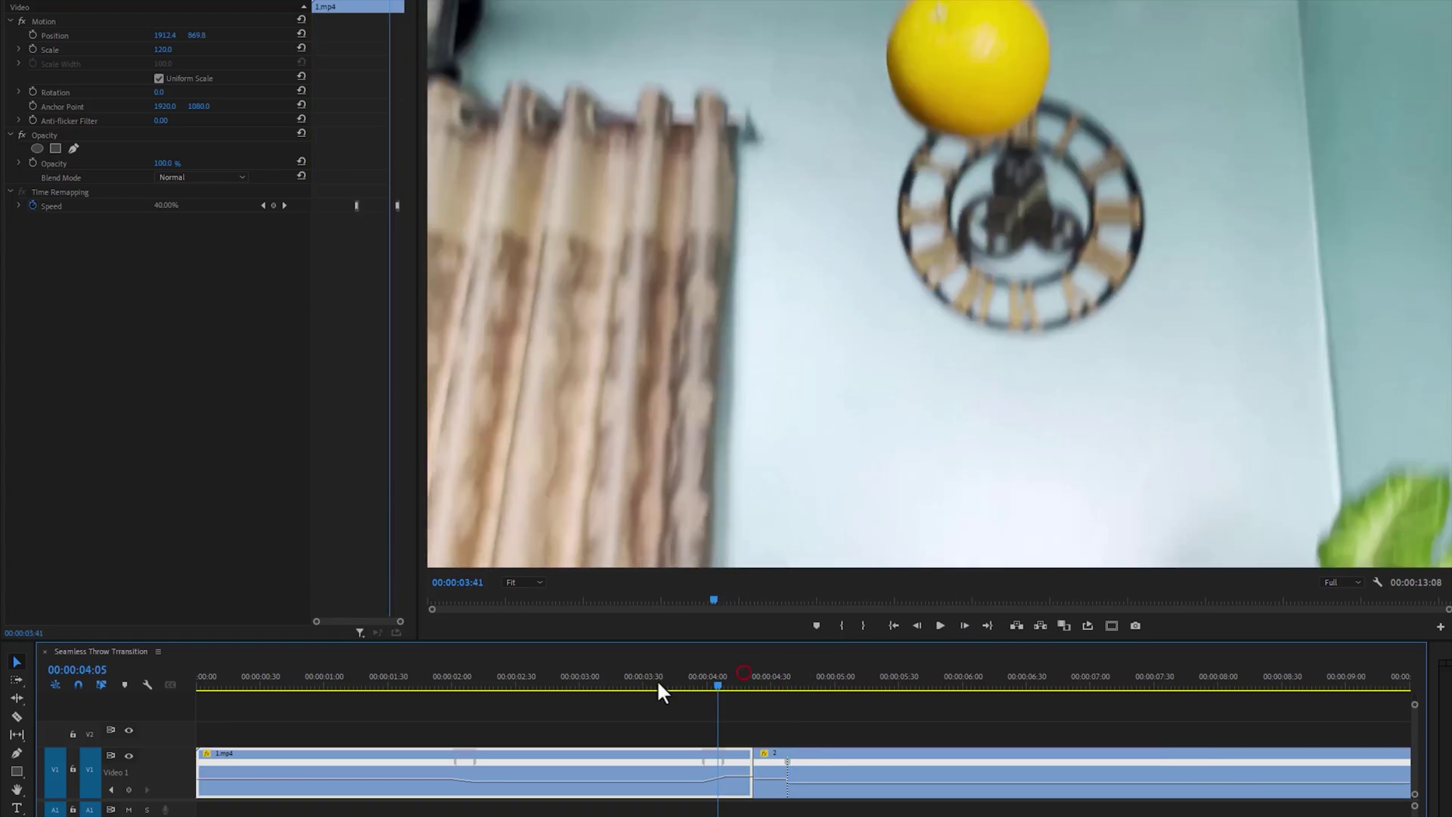
{"action": "left_click", "coordinate": [628, 687]}
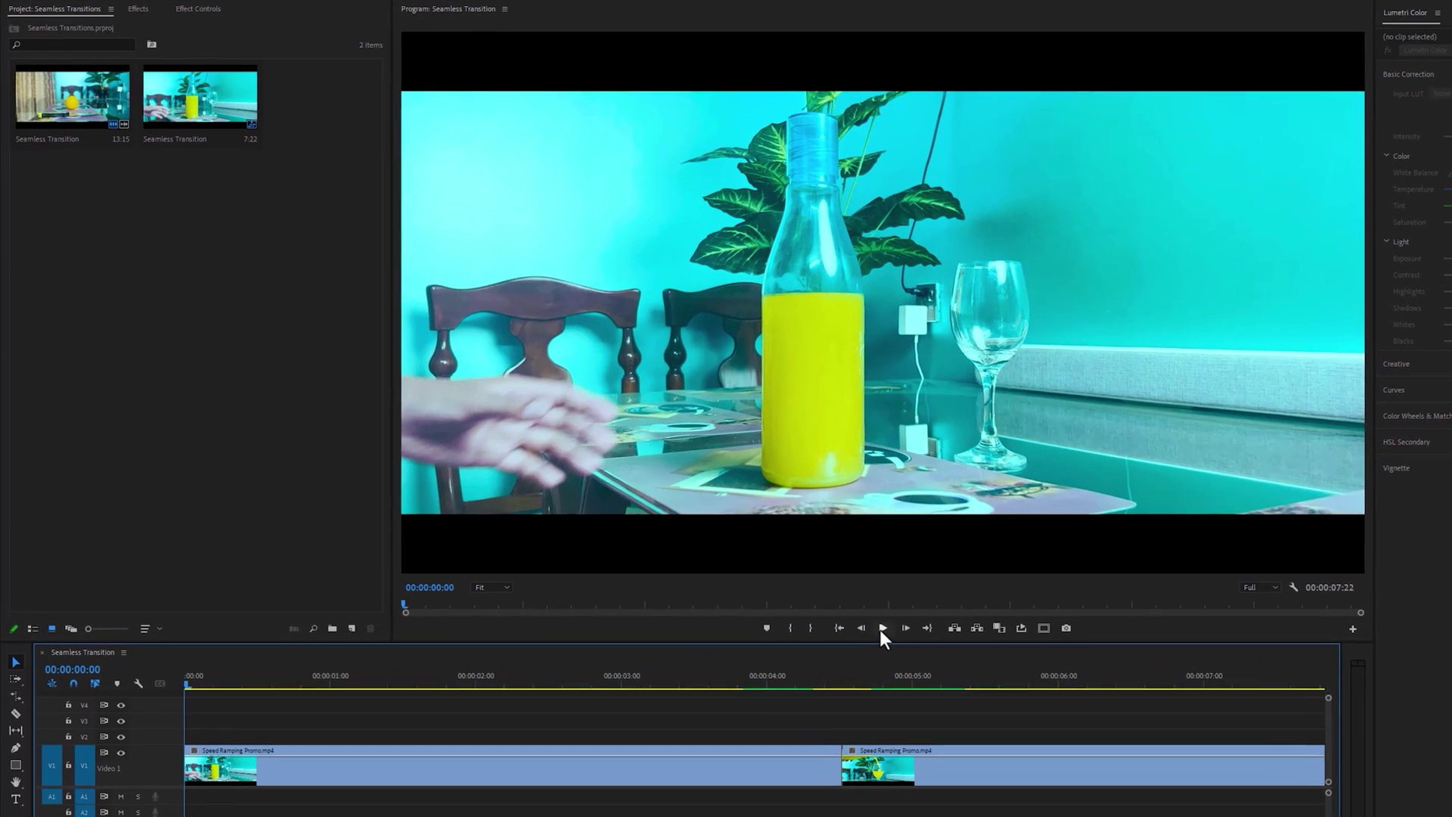
Play the orange-pour sequence, stop, and park the playhead around 00:00:04:05 before the cut
{"action": "left_click", "coordinate": [787, 607]}
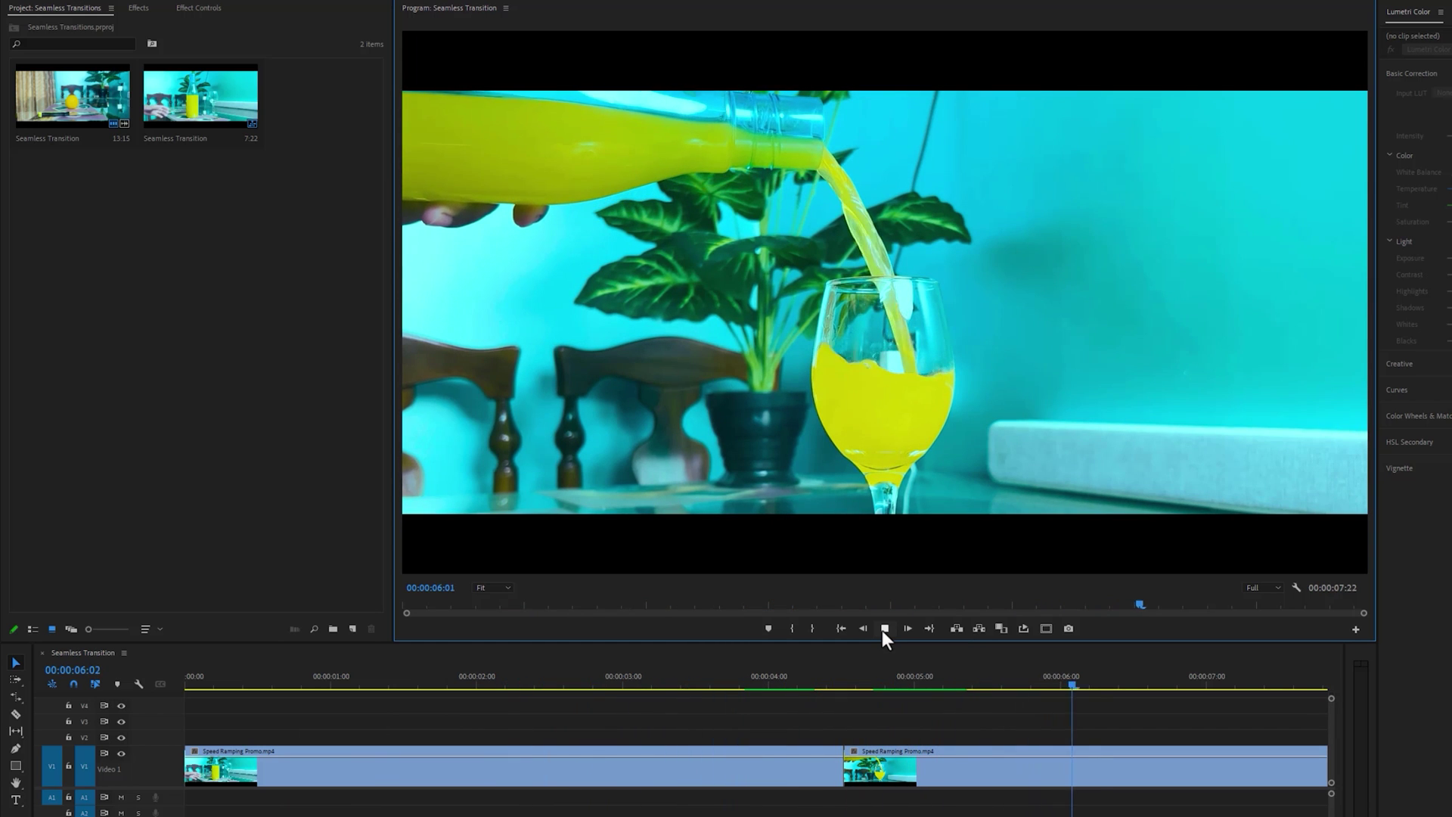
{"action": "left_click", "coordinate": [884, 628]}
{"action": "left_click_drag", "start_coordinate": [840, 684], "coordinate": [799, 708]}
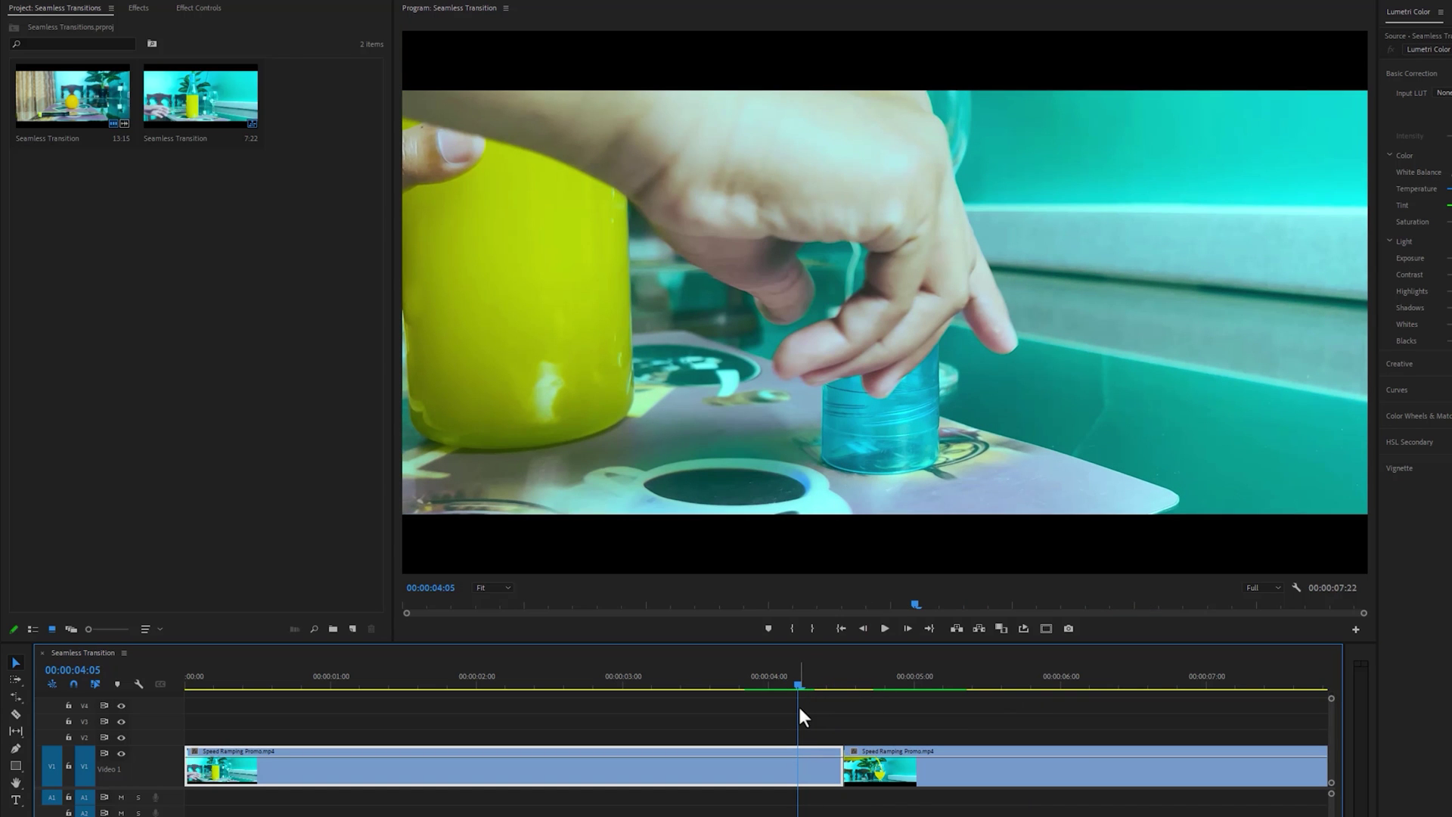
Browse to 30 Light Leaks > Transitions in the import browser and import 11.mov
{"action": "left_click", "coordinate": [286, 380]}
{"action": "left_click", "coordinate": [285, 377]}
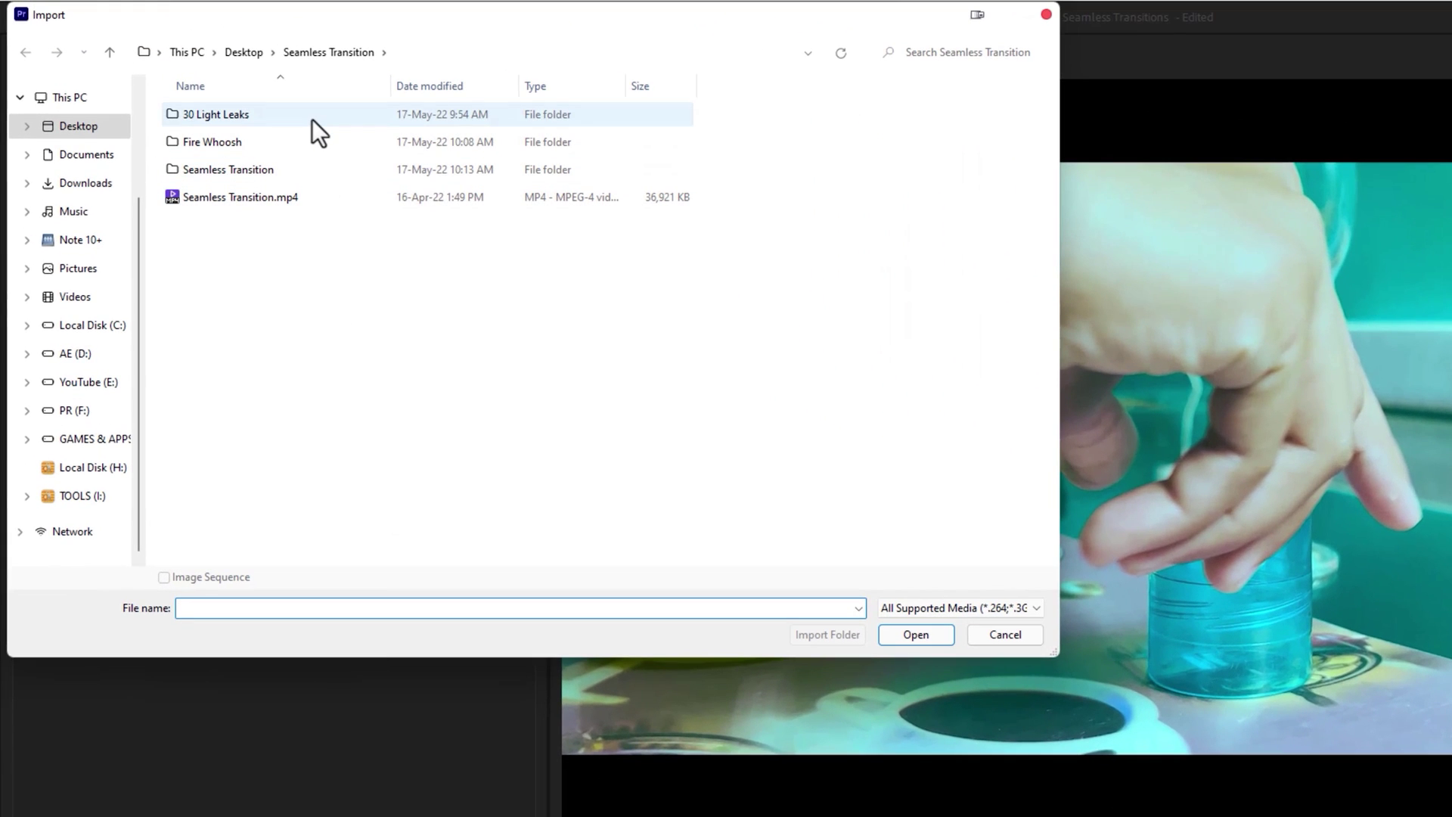
{"action": "double_click", "coordinate": [311, 115]}
{"action": "double_click", "coordinate": [310, 116]}
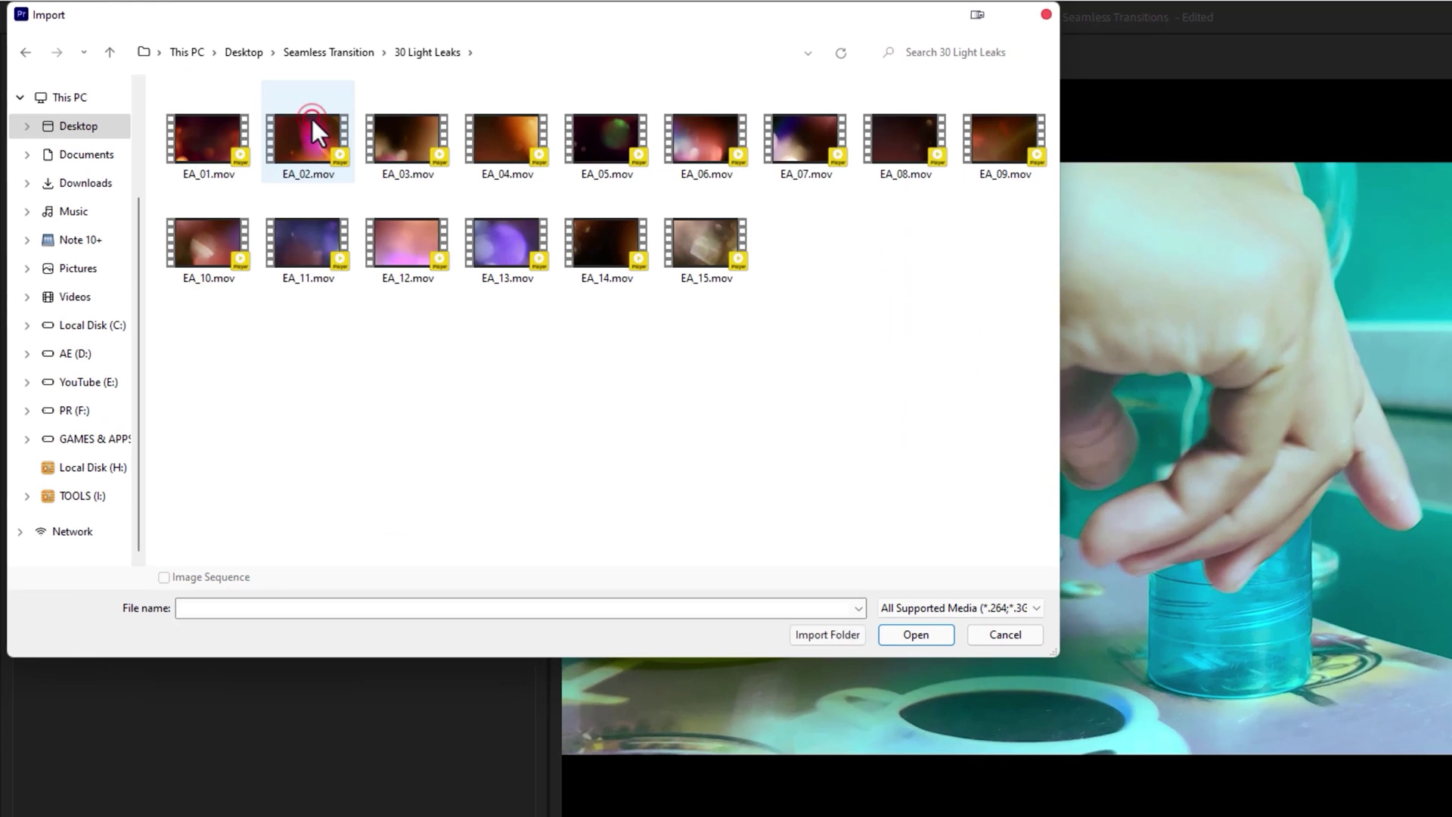
{"action": "left_click_drag", "start_coordinate": [206, 324], "coordinate": [983, 139]}
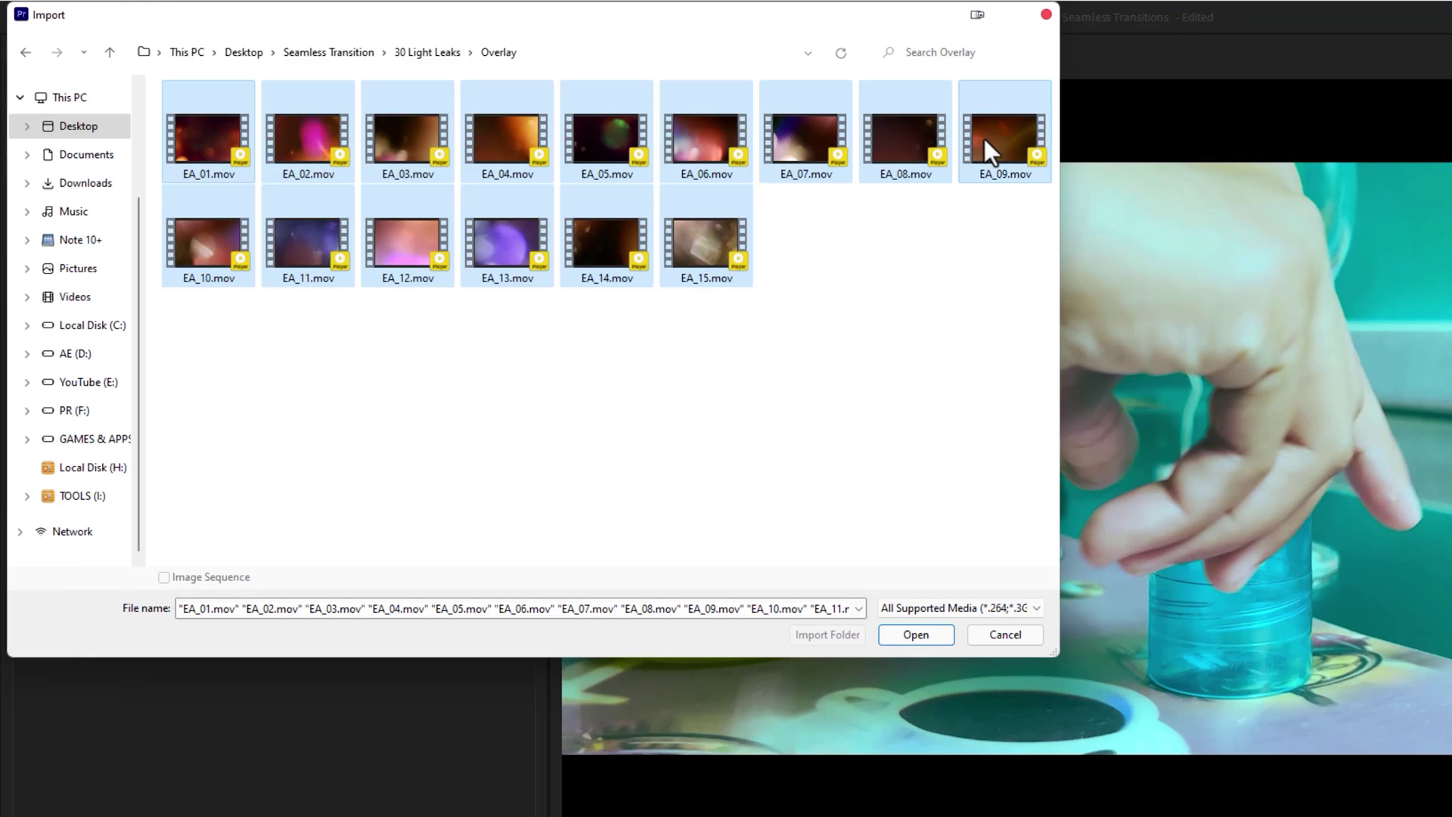
{"action": "left_click", "coordinate": [23, 51]}
{"action": "double_click", "coordinate": [306, 145]}
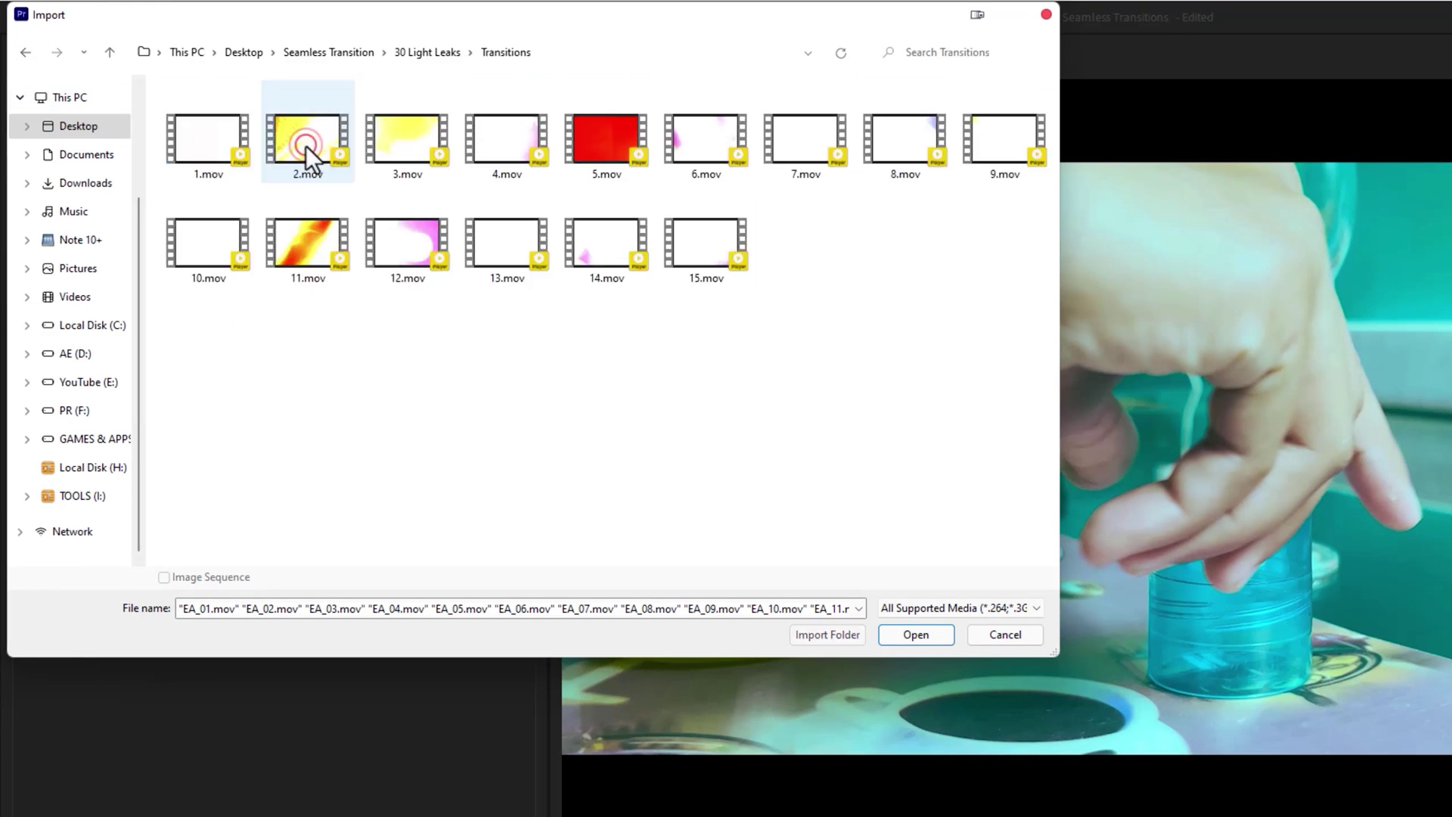
{"action": "left_click_drag", "start_coordinate": [199, 318], "coordinate": [1004, 115]}
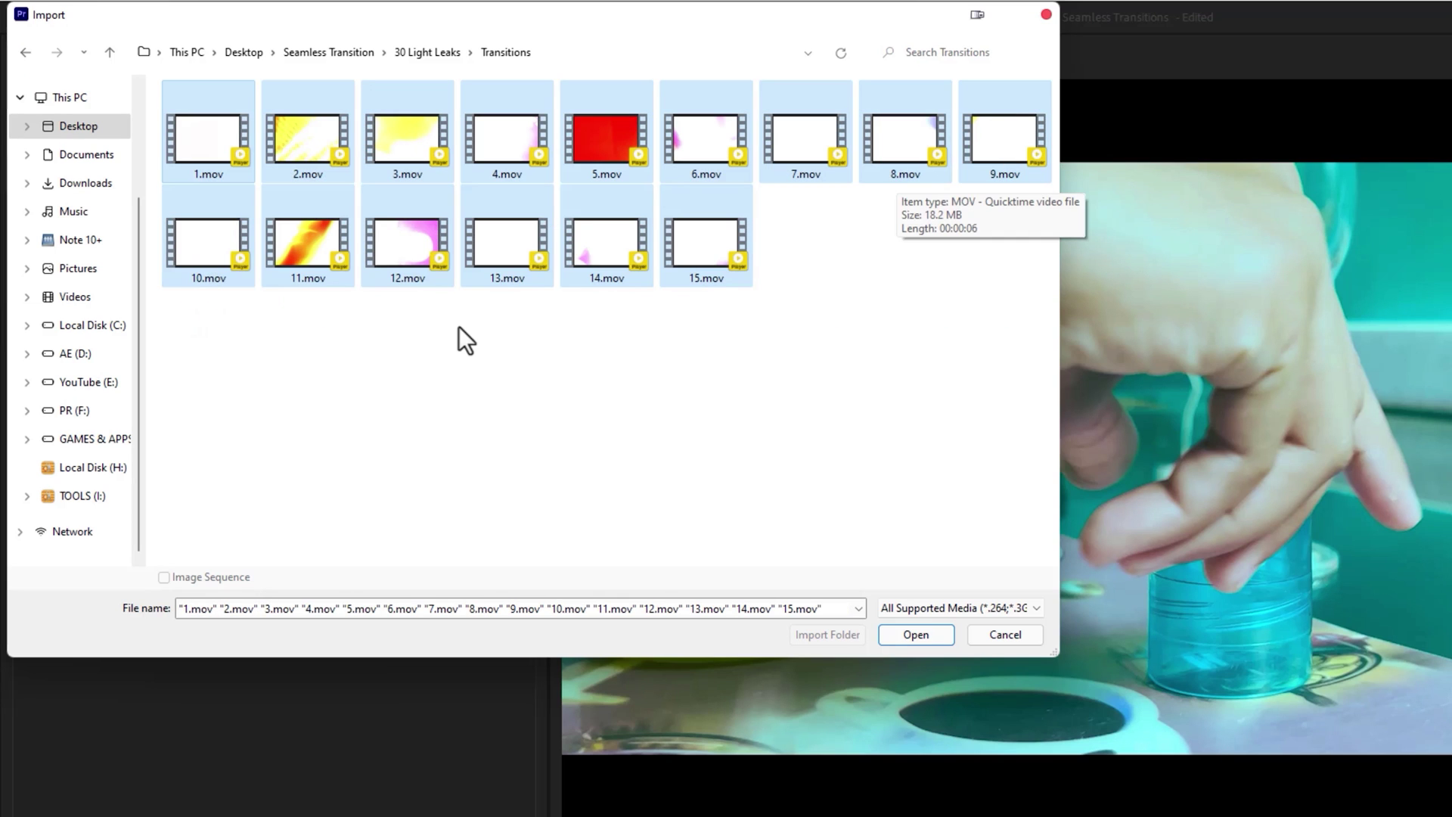
{"action": "left_click", "coordinate": [344, 339]}
{"action": "left_click", "coordinate": [306, 260]}
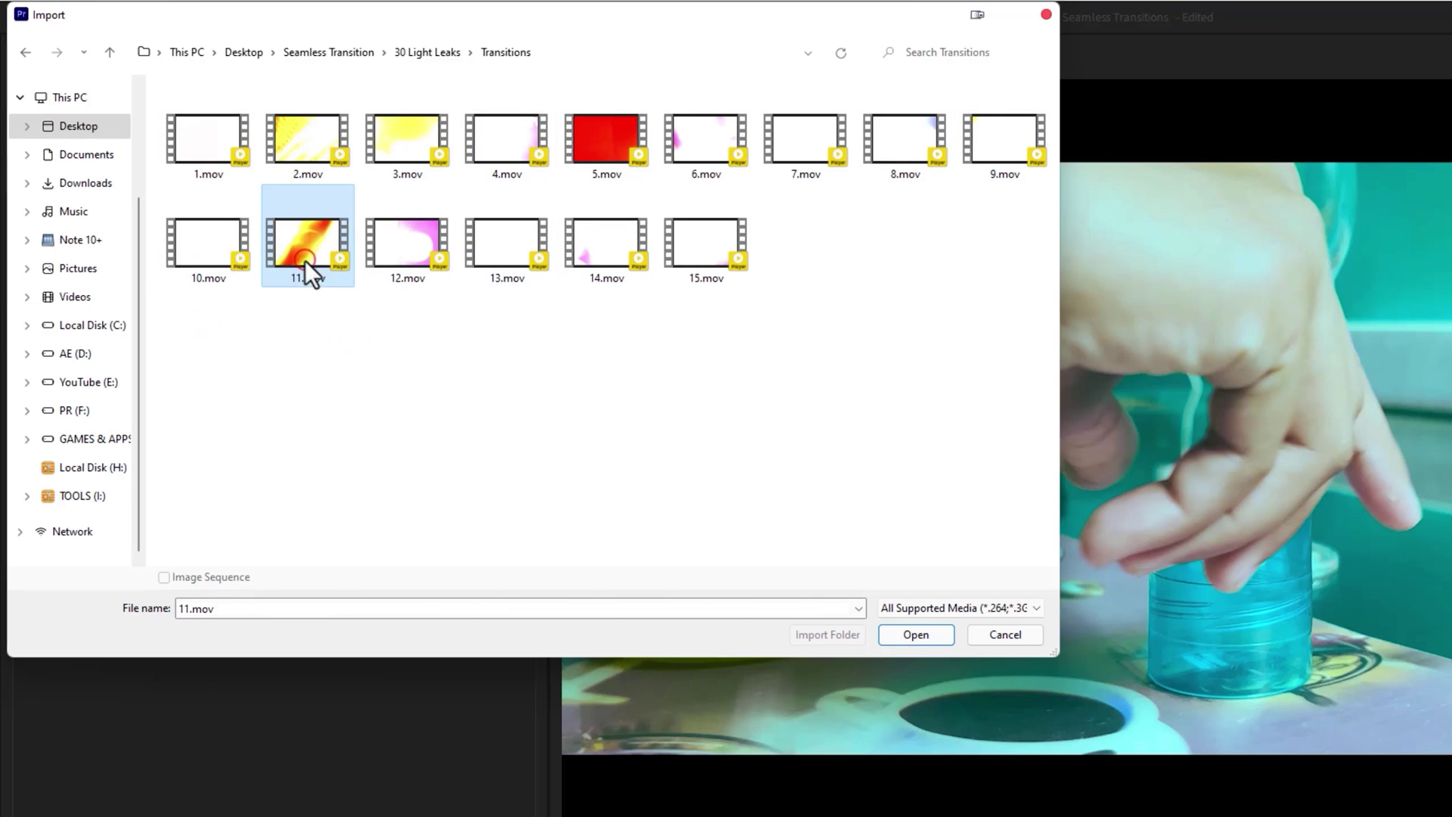
{"action": "left_click", "coordinate": [921, 636]}
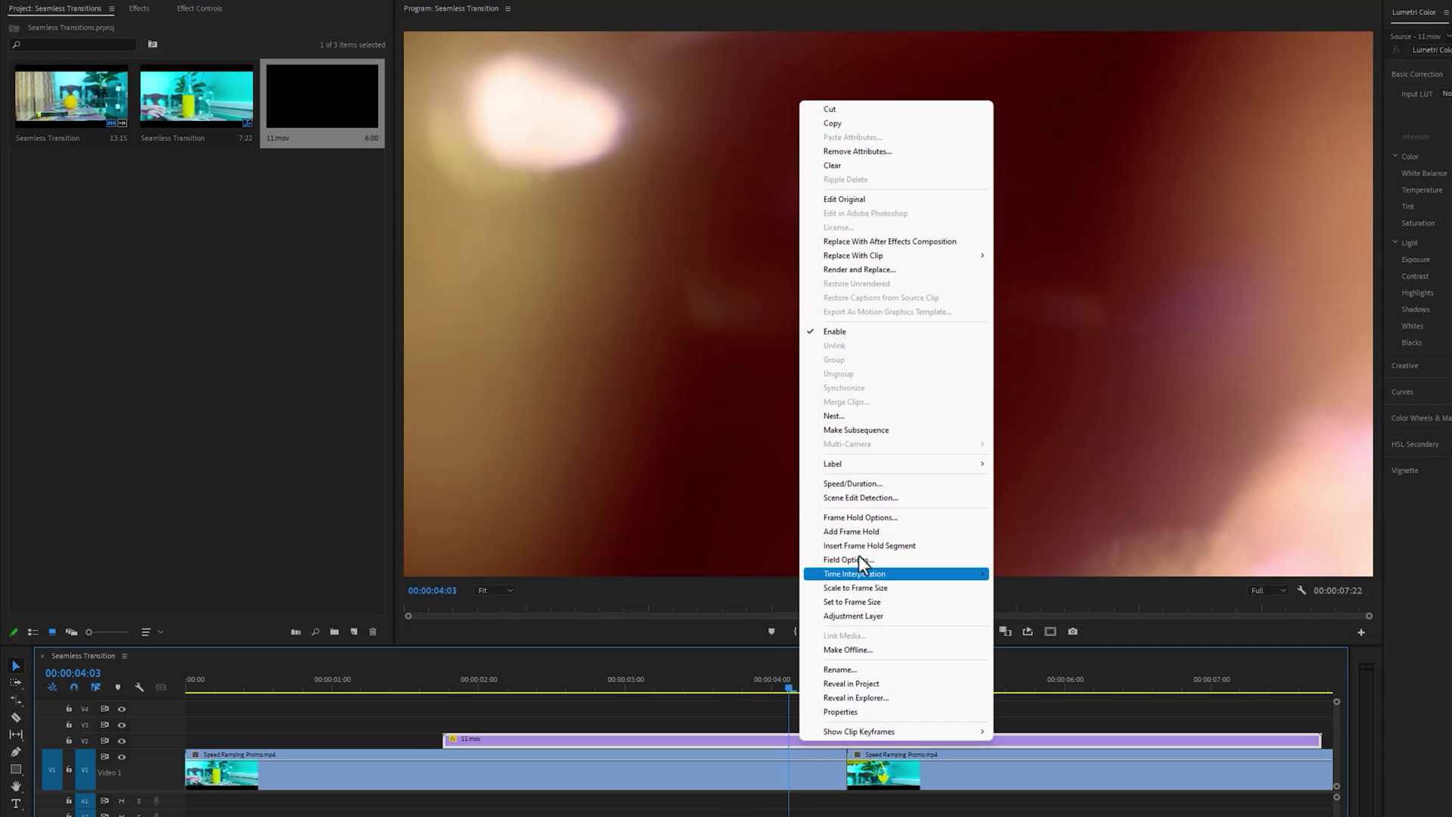
Set 11.mov's speed to 200% and slide it later on V2
{"action": "left_click", "coordinate": [880, 483]}
{"action": "type", "text": "200"}
{"action": "key", "text": "Return"}
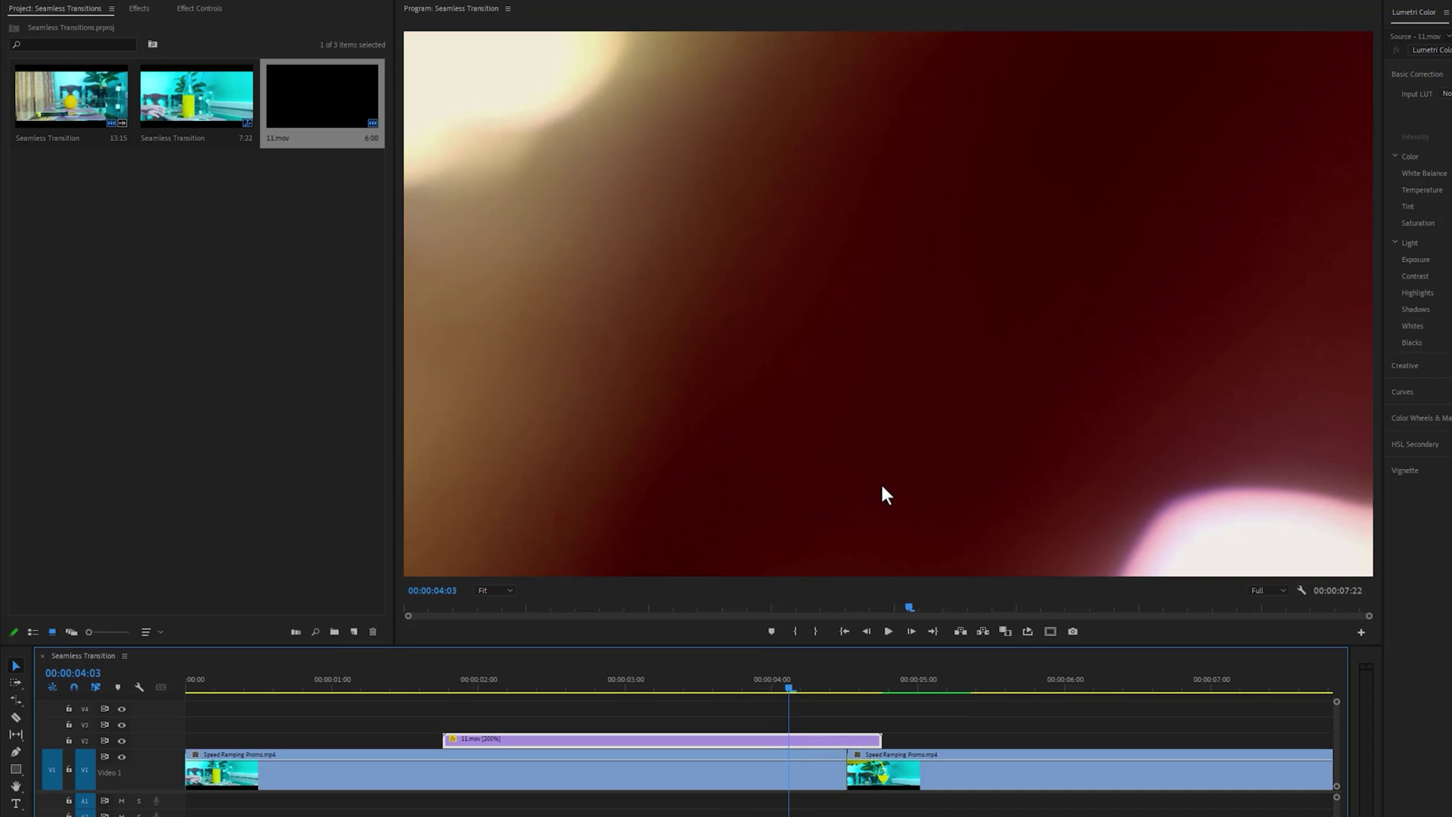
{"action": "left_click_drag", "start_coordinate": [733, 738], "coordinate": [827, 739]}
Cut 11.mov at 00:00:03:23, delete its start, and move the remainder to 00:00:04:13 over the cut
{"action": "left_click_drag", "start_coordinate": [788, 686], "coordinate": [732, 697]}
{"action": "key", "text": "ctrl+k"}
{"action": "left_click", "coordinate": [698, 741]}
{"action": "key", "text": "Delete"}
{"action": "left_click_drag", "start_coordinate": [771, 741], "coordinate": [889, 741]}
{"action": "left_click", "coordinate": [847, 684]}
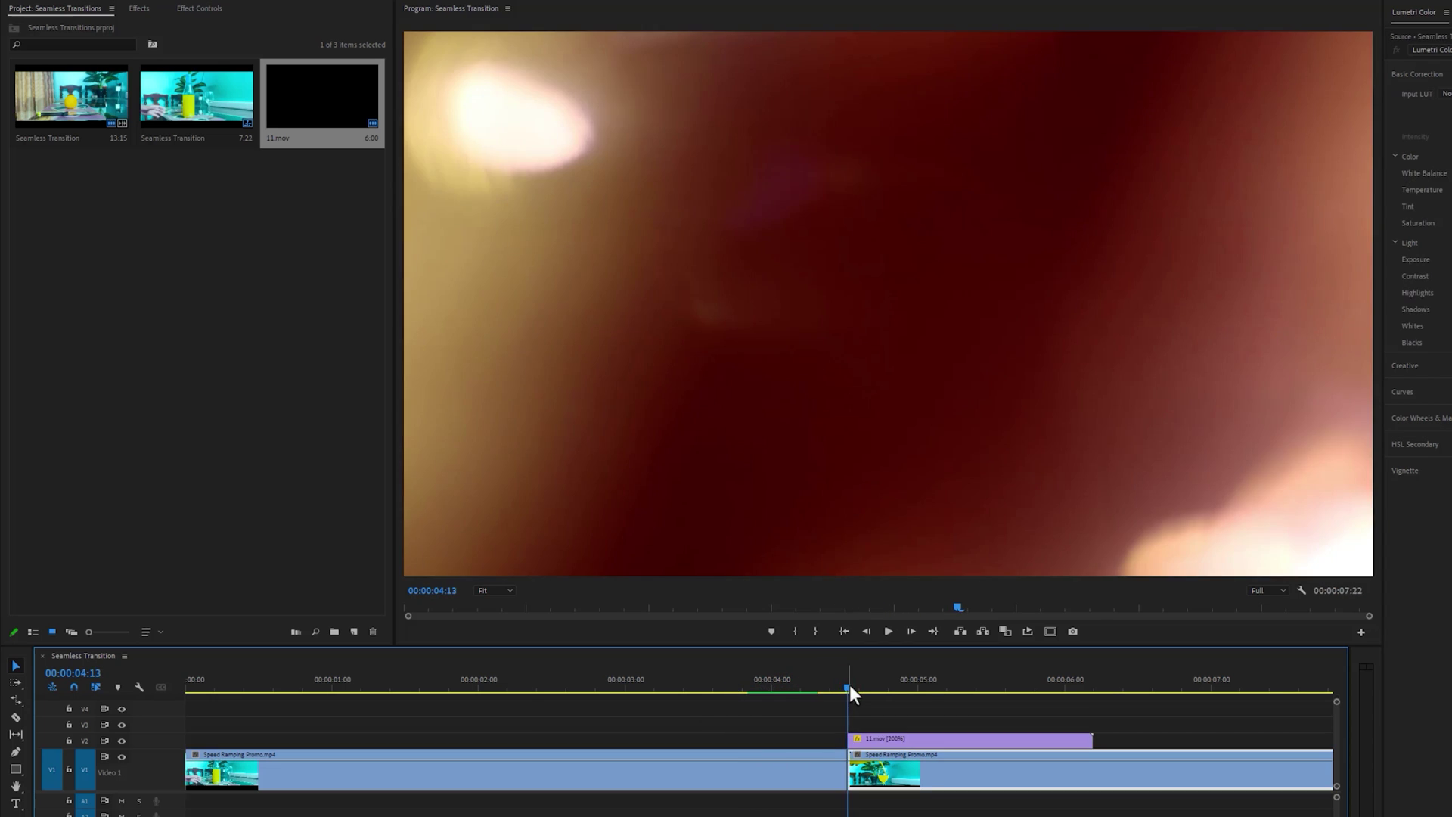
{"action": "key", "text": "shift+Left"}
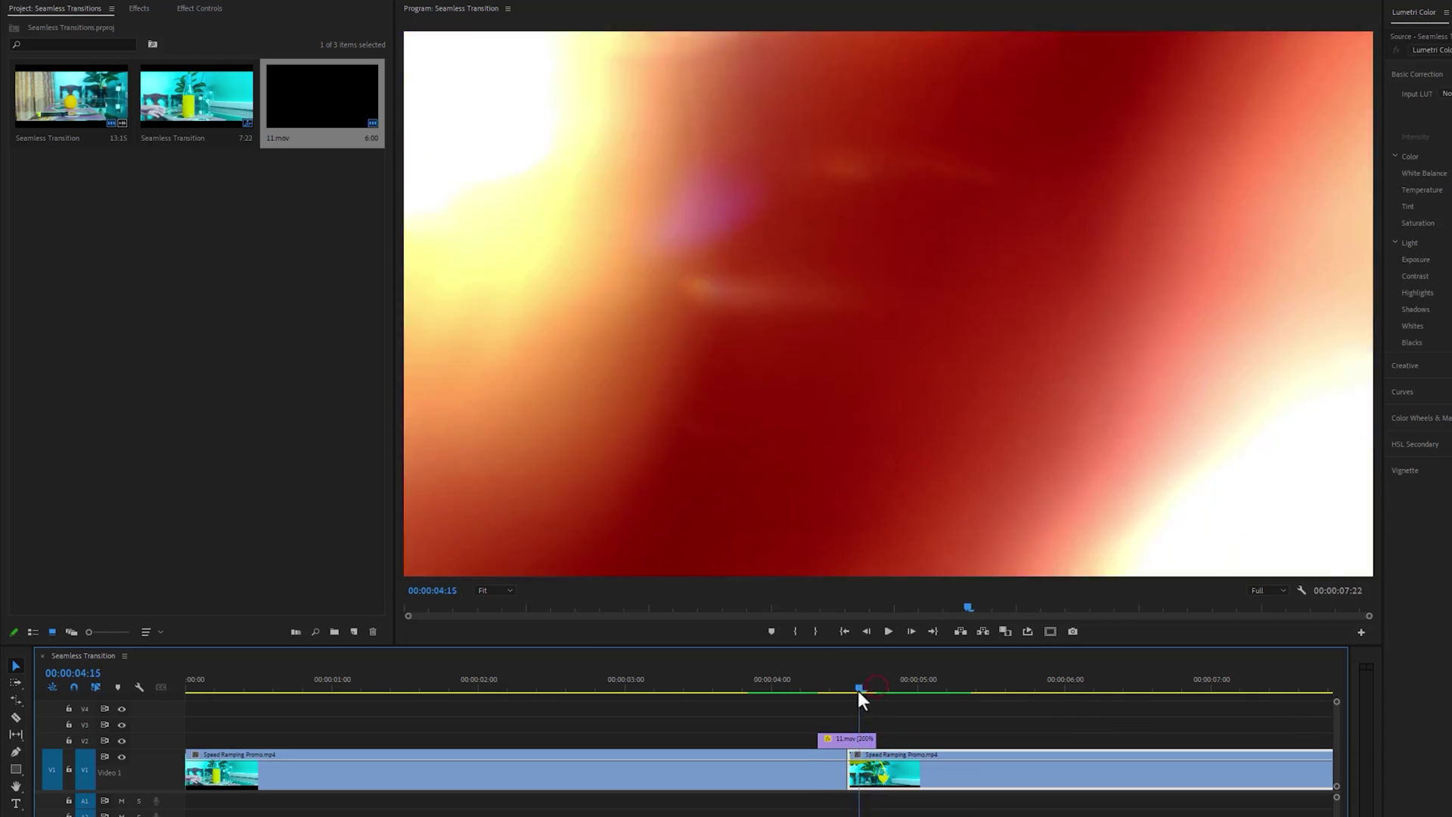
{"action": "left_click_drag", "start_coordinate": [855, 691], "coordinate": [808, 725]}
Trim the Cross Dissolve on the 11.mov leak to three frames and preview the transition
{"action": "right_click", "coordinate": [820, 738]}
{"action": "key", "text": "Escape"}
{"action": "left_click_drag", "start_coordinate": [871, 738], "coordinate": [835, 742]}
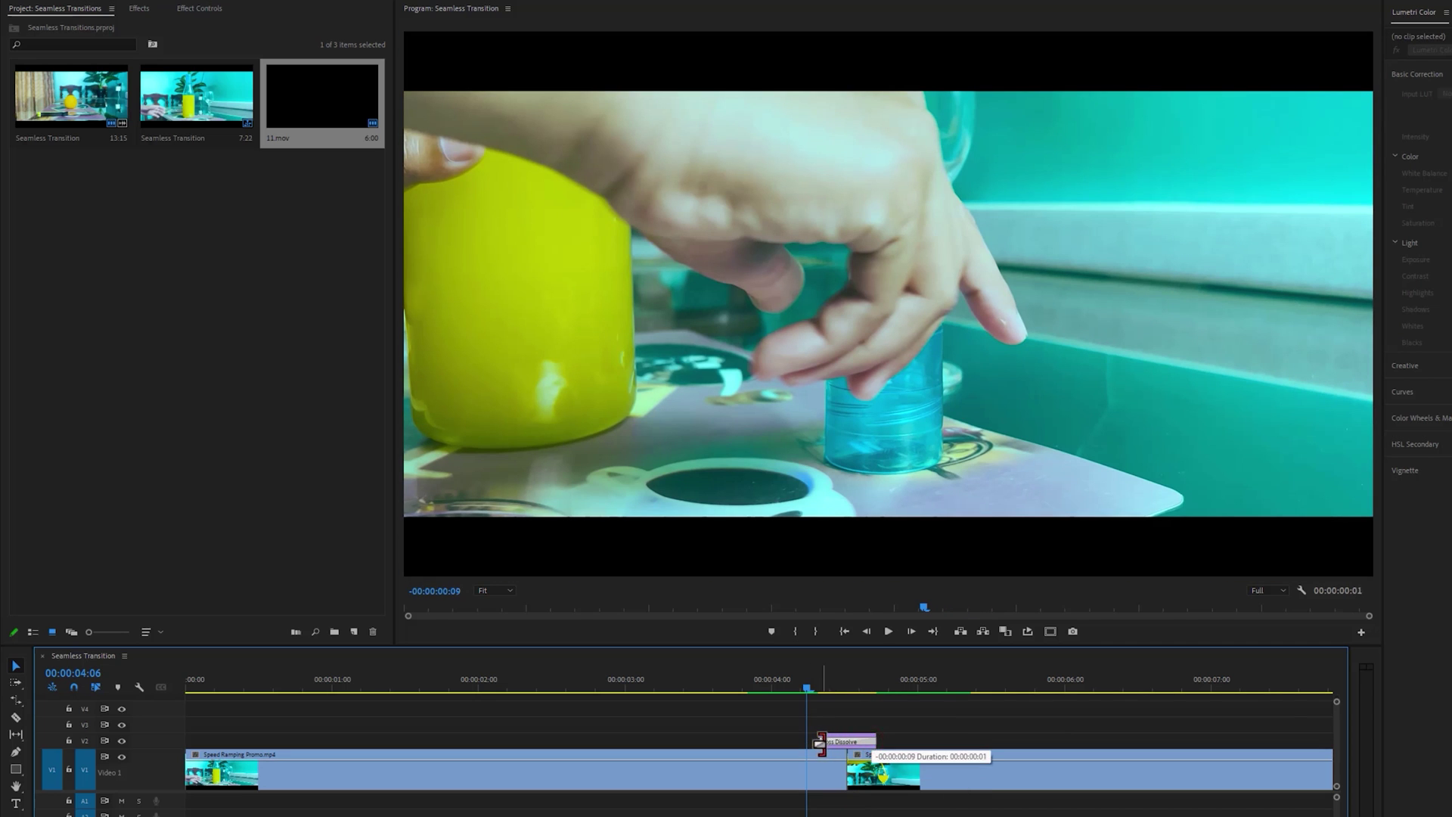
{"action": "right_click", "coordinate": [872, 739]}
{"action": "key", "text": "Escape"}
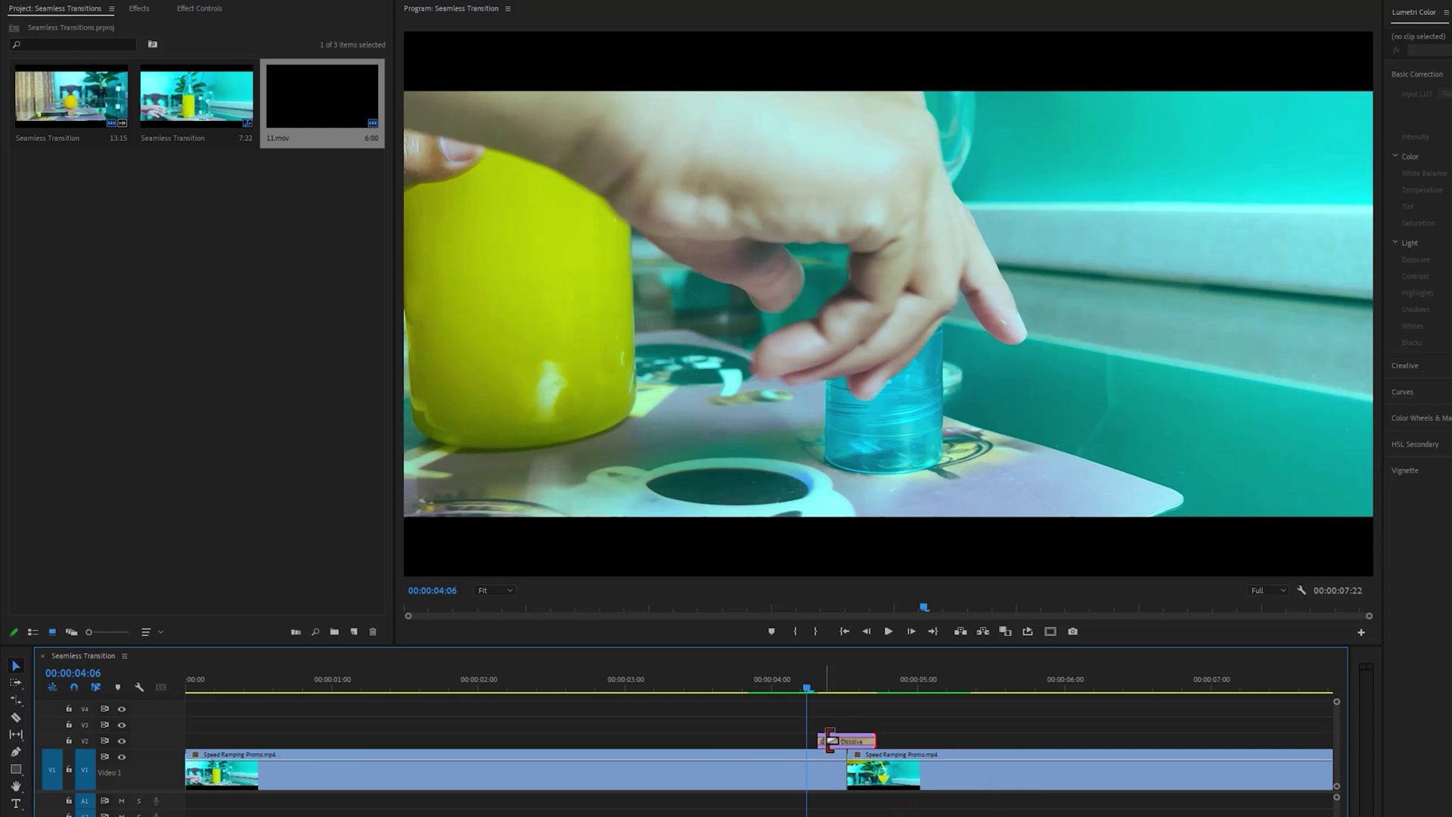
{"action": "left_click_drag", "start_coordinate": [874, 739], "coordinate": [869, 744]}
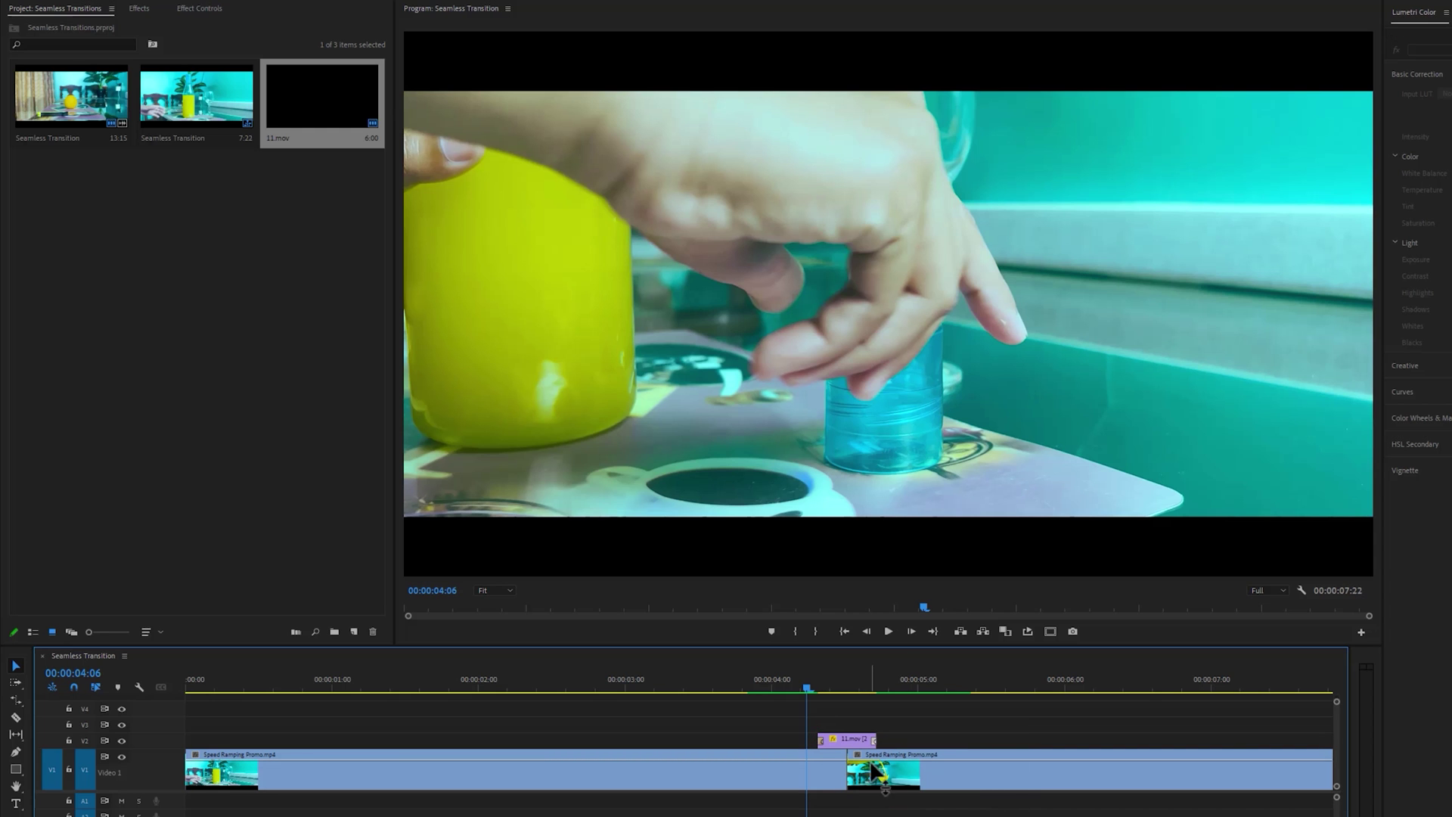
{"action": "key", "text": "space"}
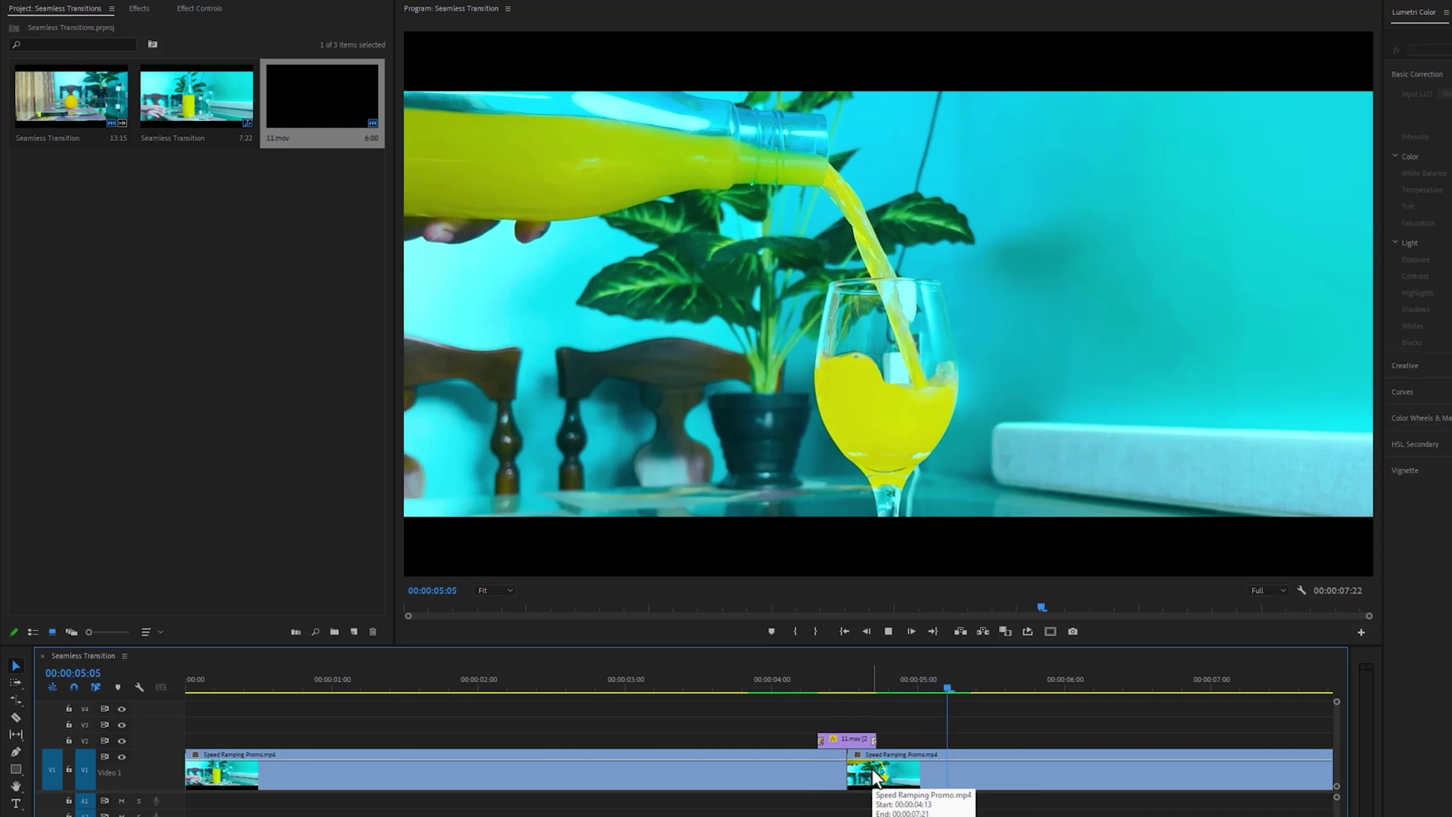
{"action": "left_click", "coordinate": [847, 679]}
Set 11.mov's Opacity blend mode to Screen and play the transition to check it
{"action": "left_click", "coordinate": [841, 741]}
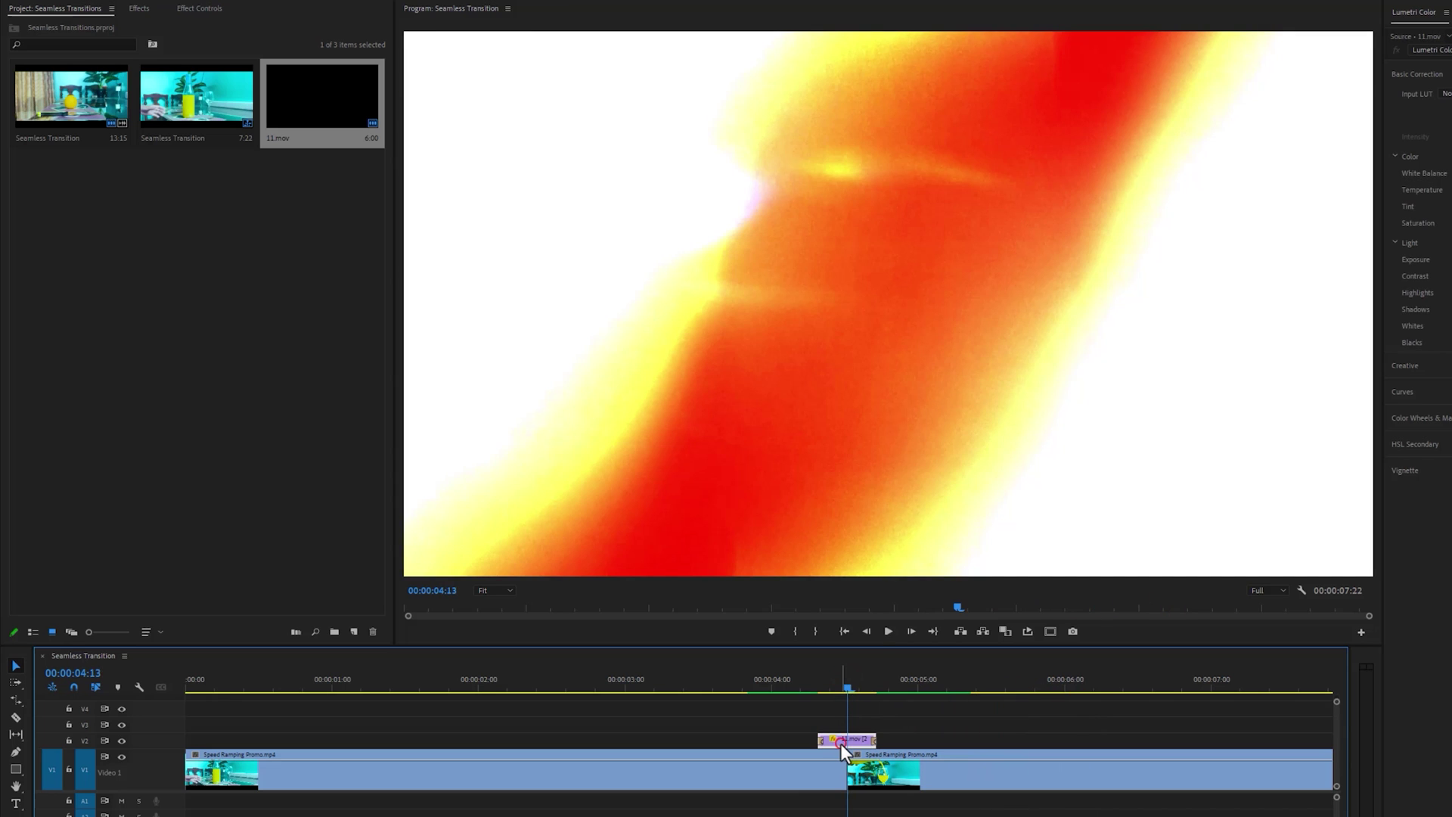
{"action": "left_click", "coordinate": [216, 12]}
{"action": "left_click", "coordinate": [207, 210]}
{"action": "left_click", "coordinate": [181, 339]}
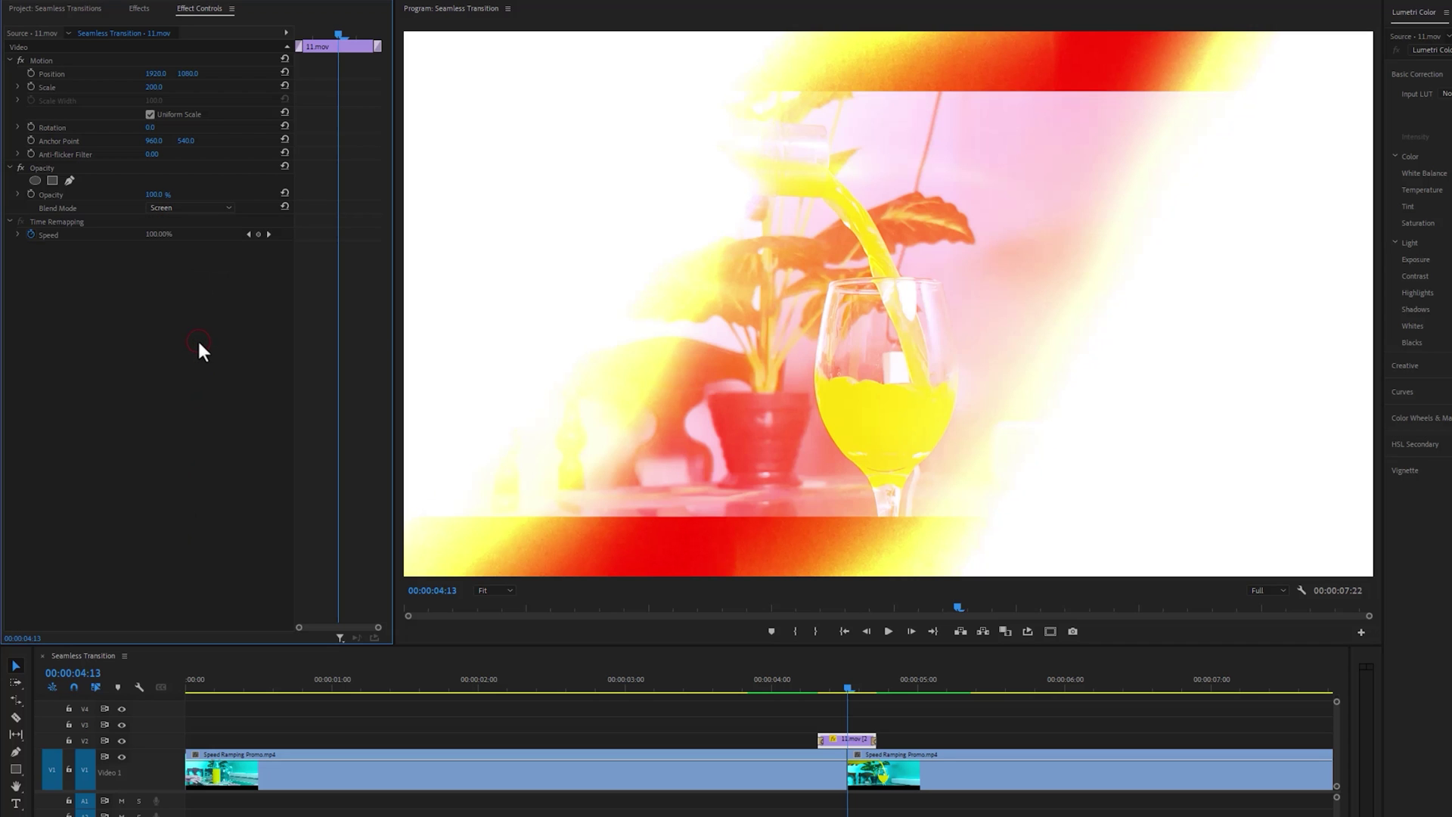
{"action": "left_click_drag", "start_coordinate": [810, 687], "coordinate": [758, 692]}
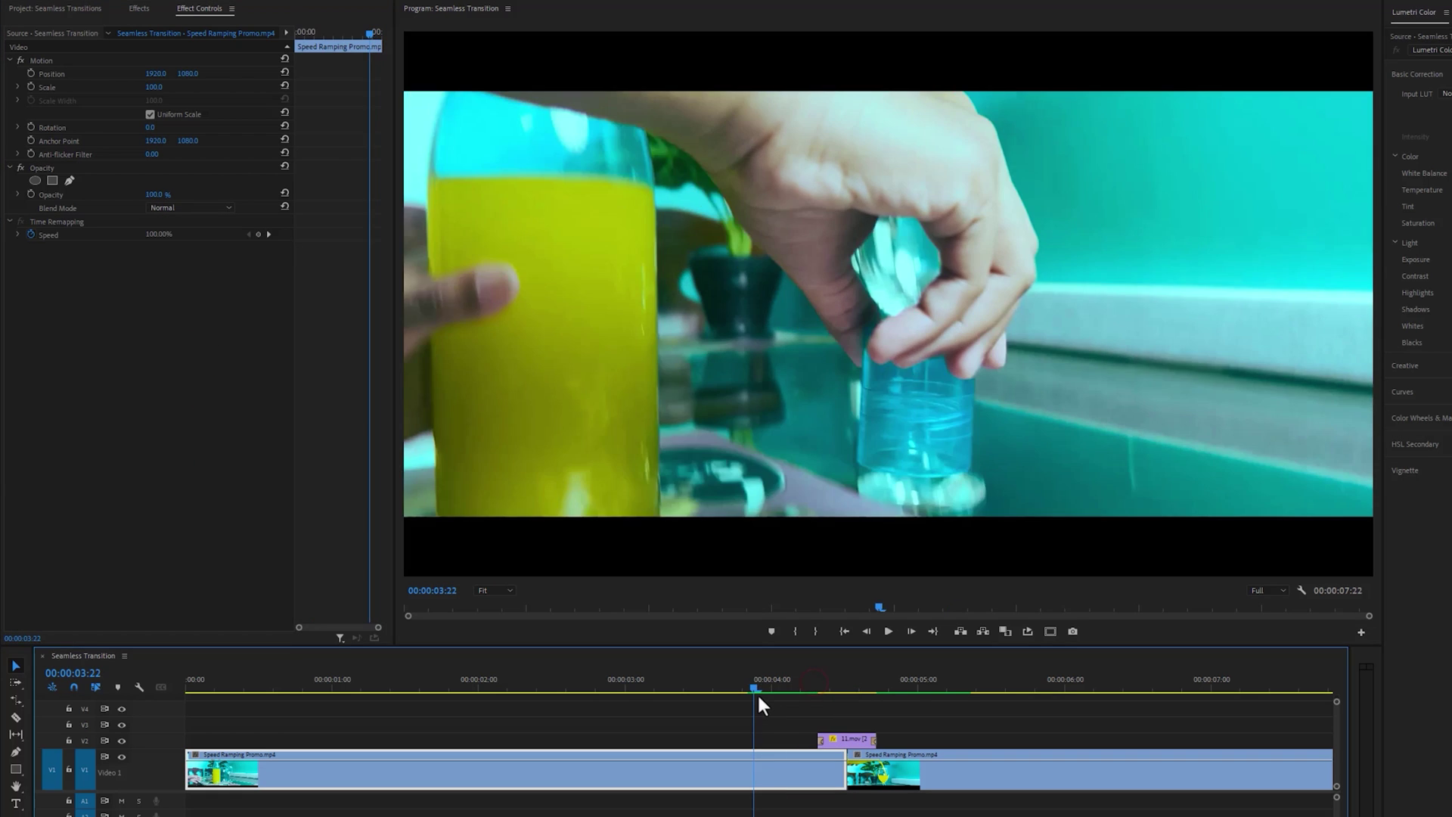
{"action": "key", "text": "space"}
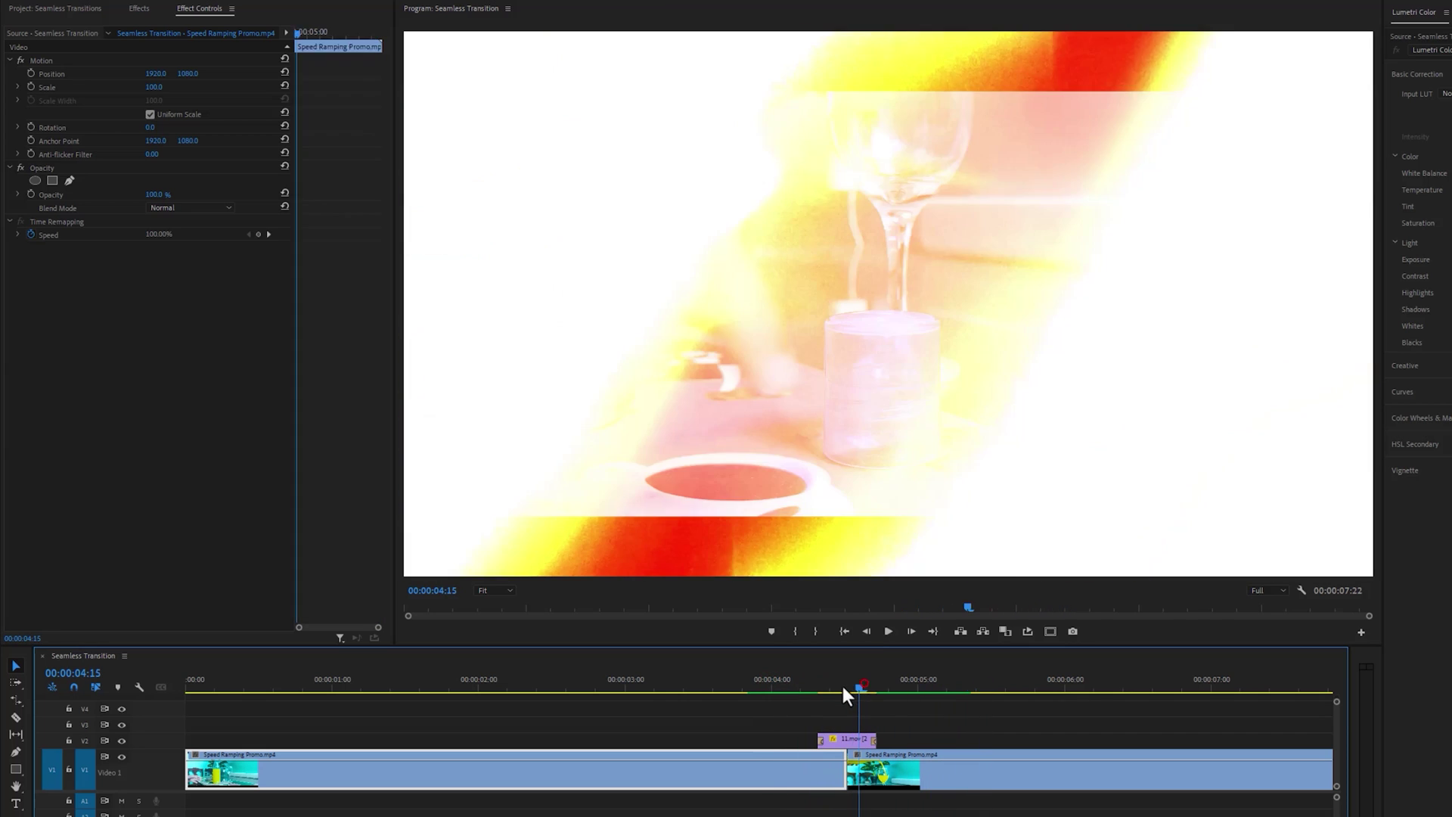
{"action": "left_click", "coordinate": [839, 686]}
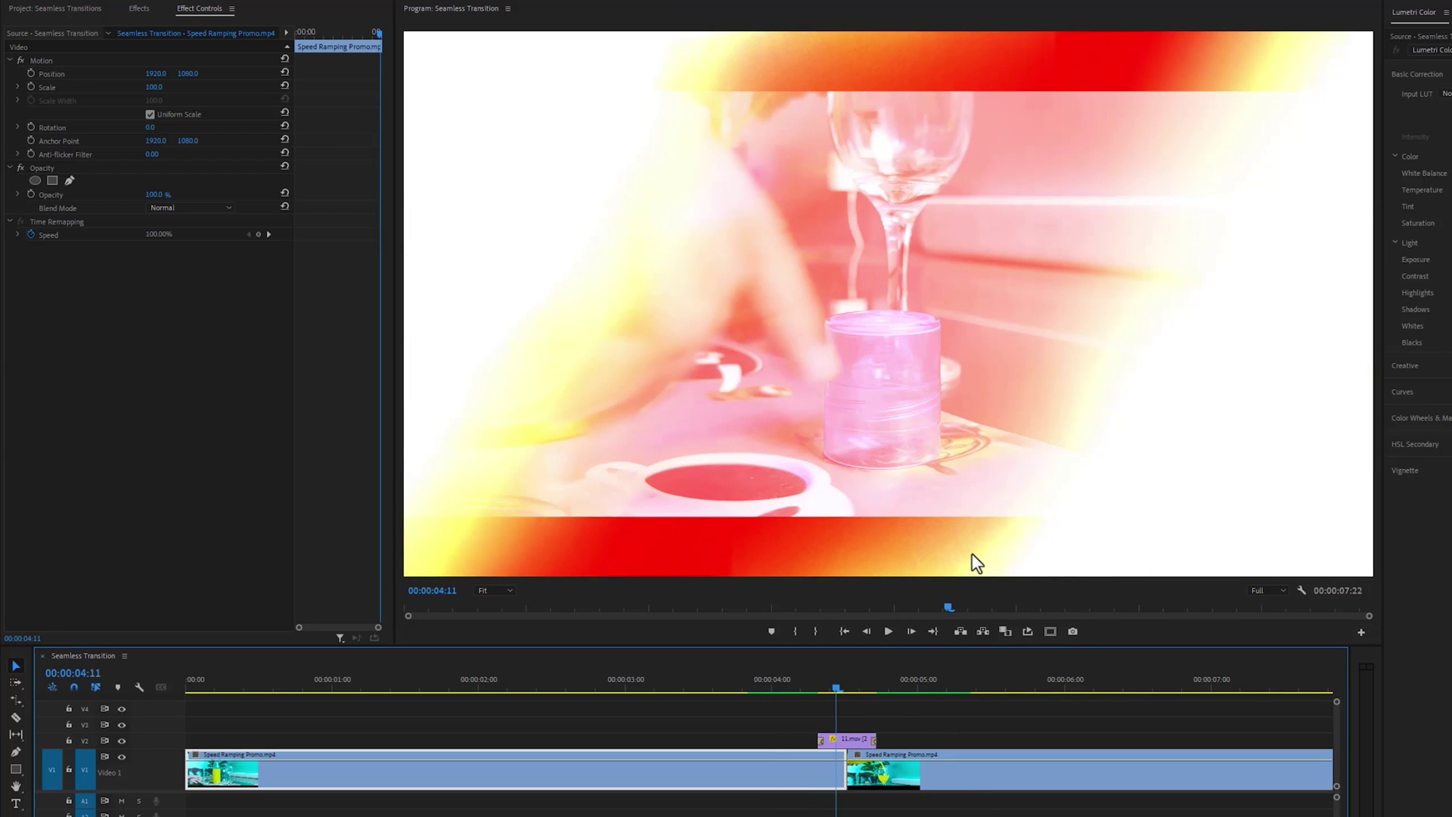
Search the Effects panel for 'crop' and apply the Crop effect to 11.mov
{"action": "left_click", "coordinate": [139, 8]}
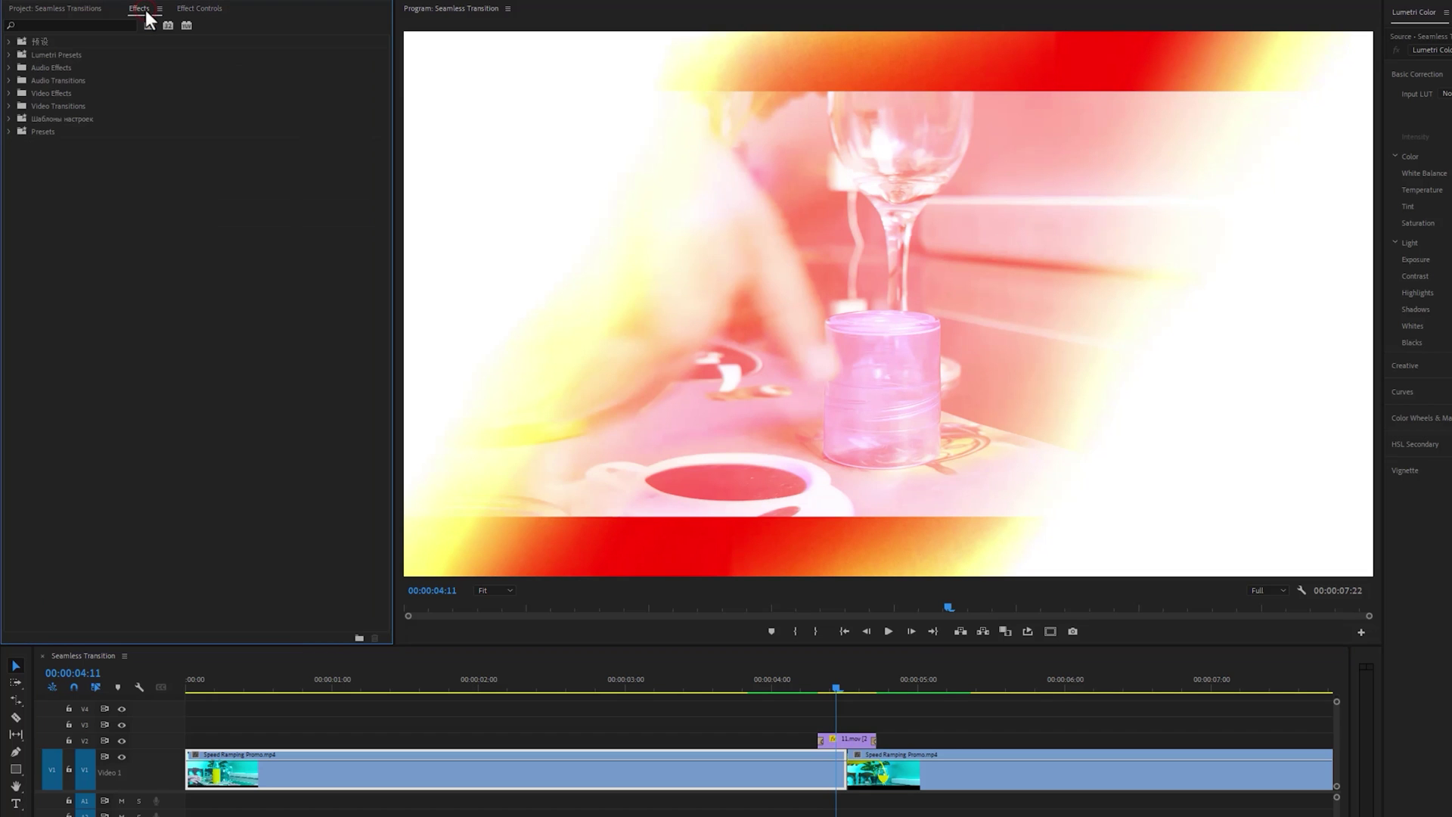
{"action": "left_click", "coordinate": [112, 24]}
{"action": "type", "text": "crop"}
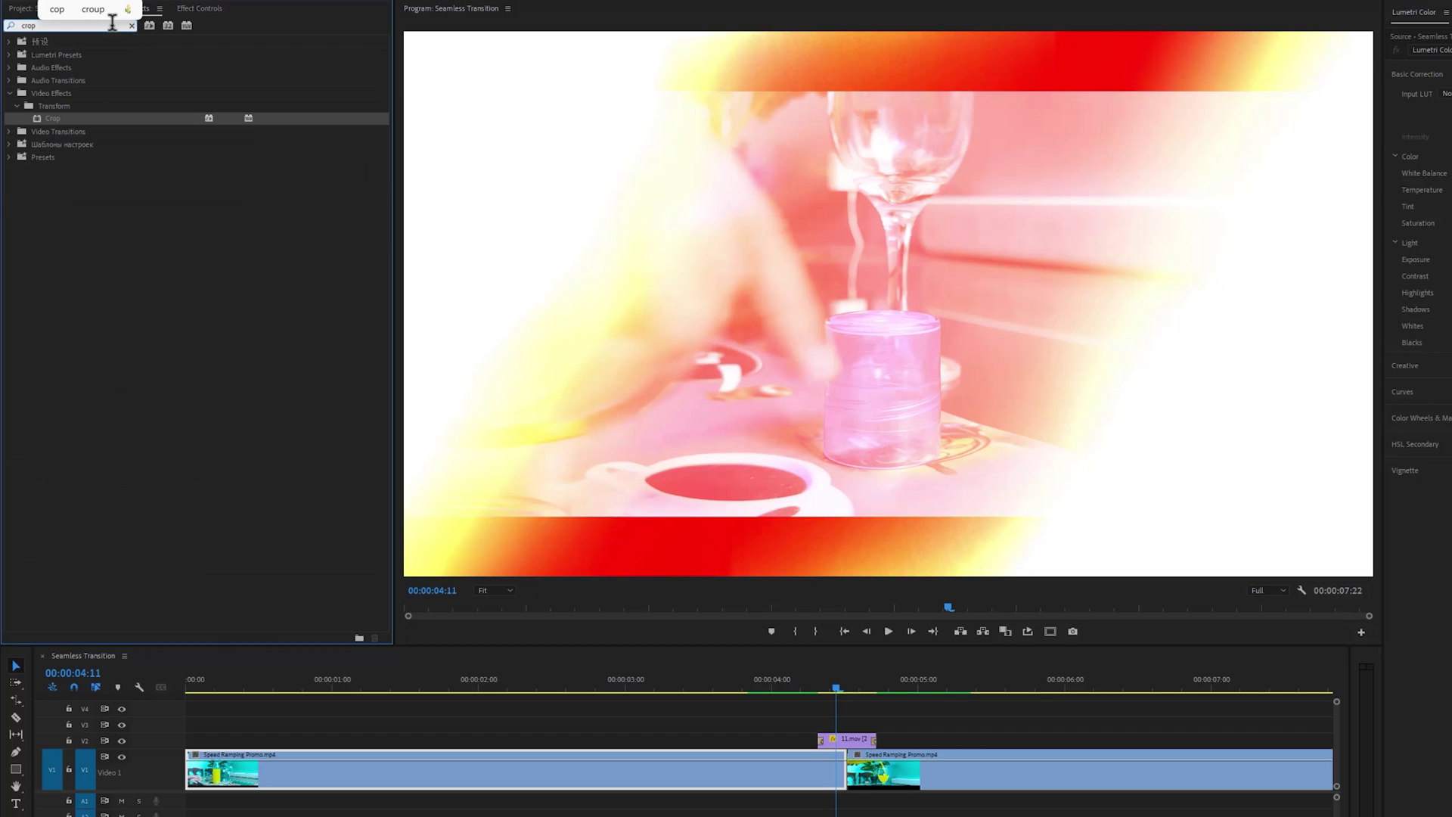
{"action": "left_click_drag", "start_coordinate": [84, 120], "coordinate": [616, 561]}
{"action": "left_click_drag", "start_coordinate": [835, 742], "coordinate": [837, 743]}
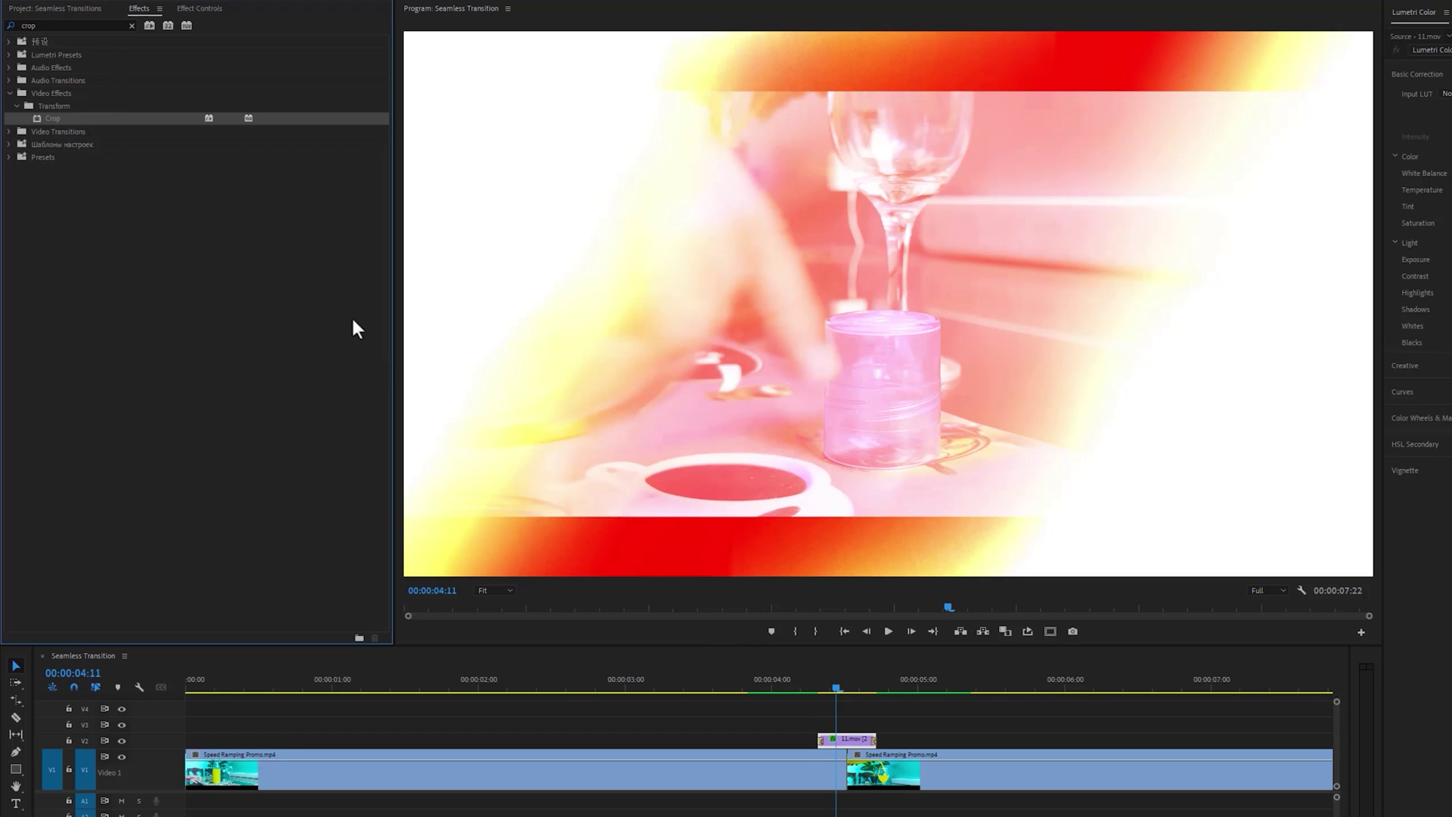
Set the Crop effect's Top and Bottom values to 11%
{"action": "left_click", "coordinate": [202, 9]}
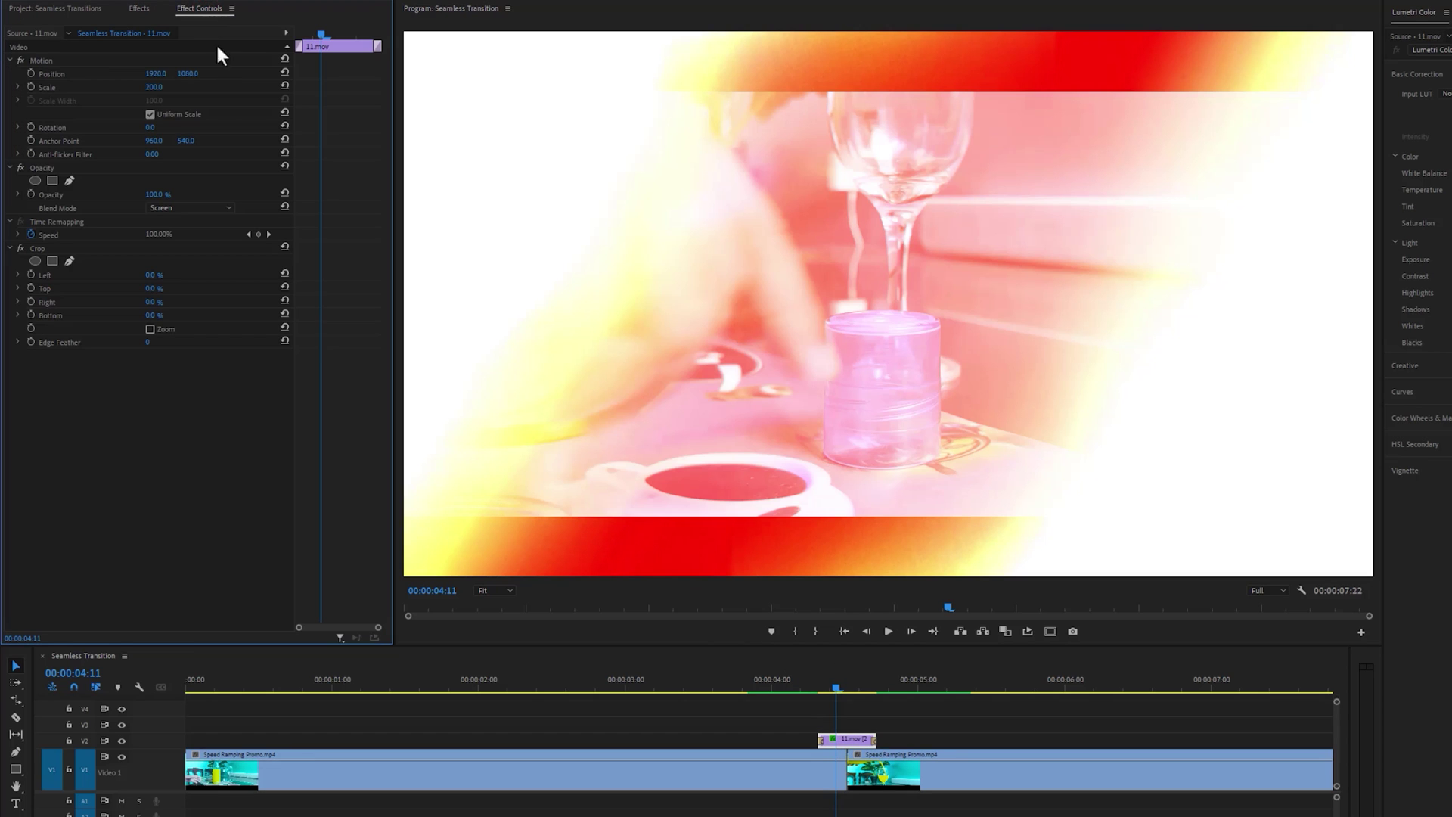
{"action": "type", "text": "11"}
{"action": "left_click", "coordinate": [161, 314]}
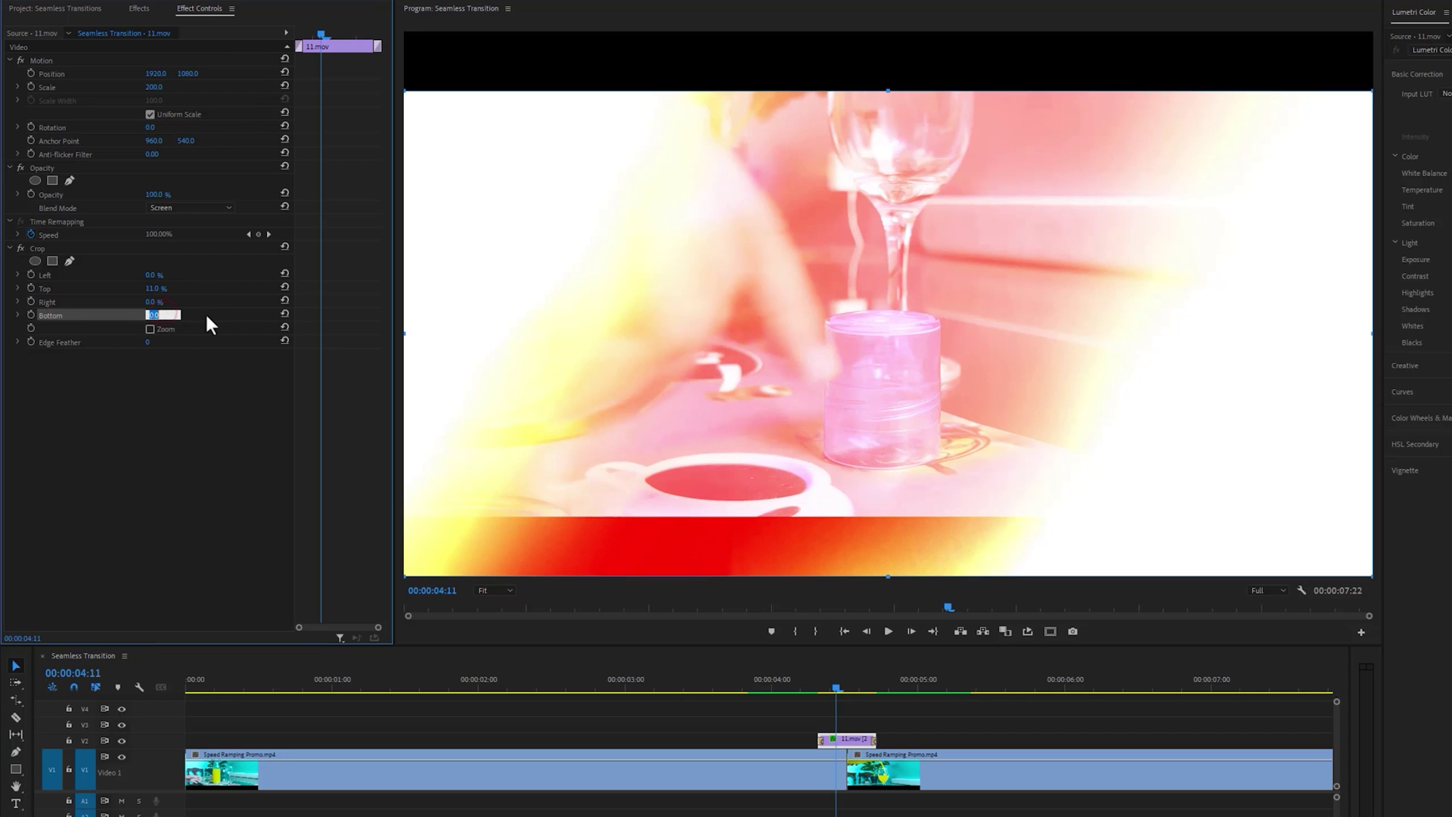
{"action": "type", "text": "11"}
{"action": "key", "text": "Return"}
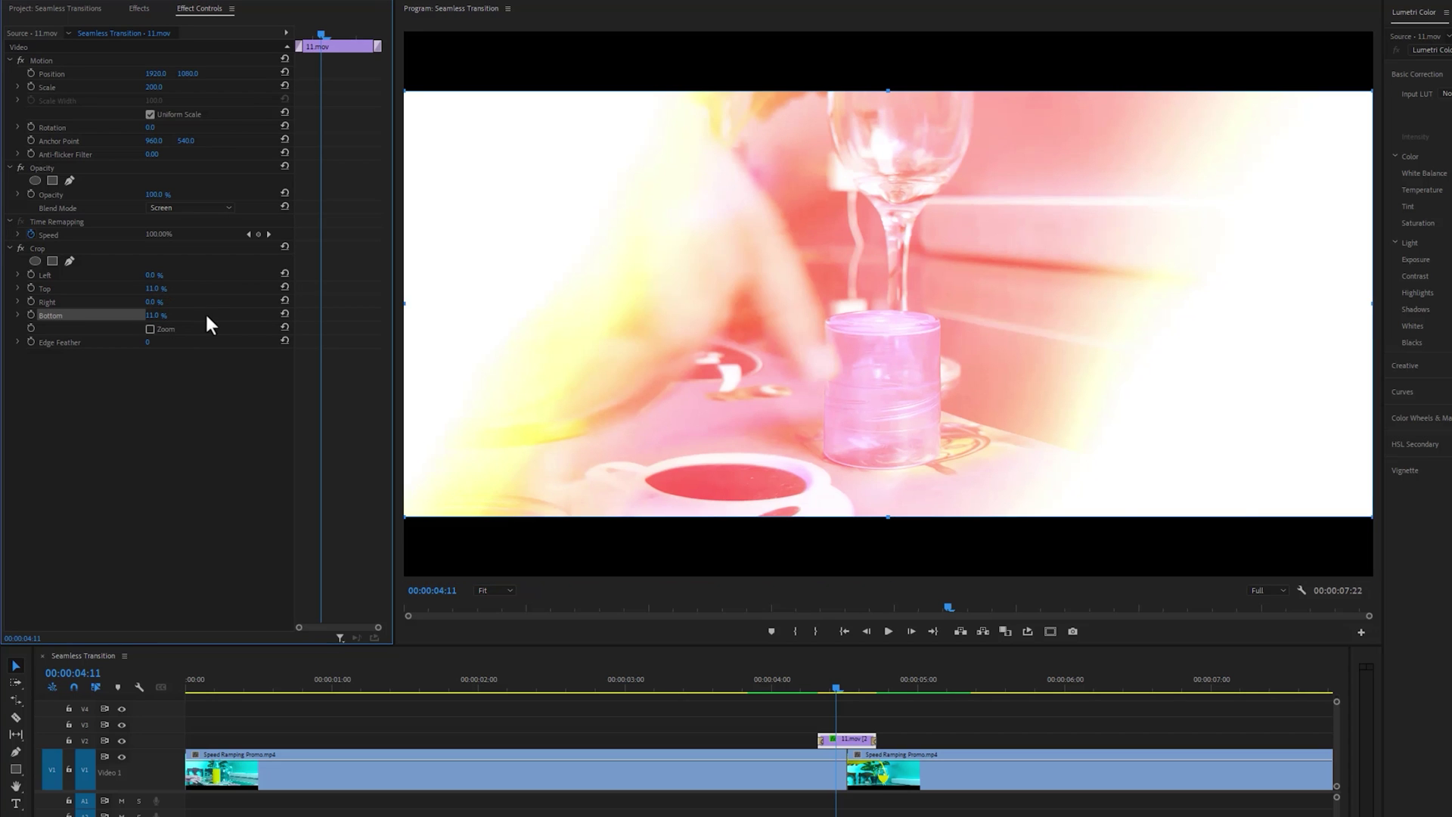
Replay the transition from about 4:04 to check the cropped light leak
{"action": "left_click", "coordinate": [483, 691]}
{"action": "key", "text": "space"}
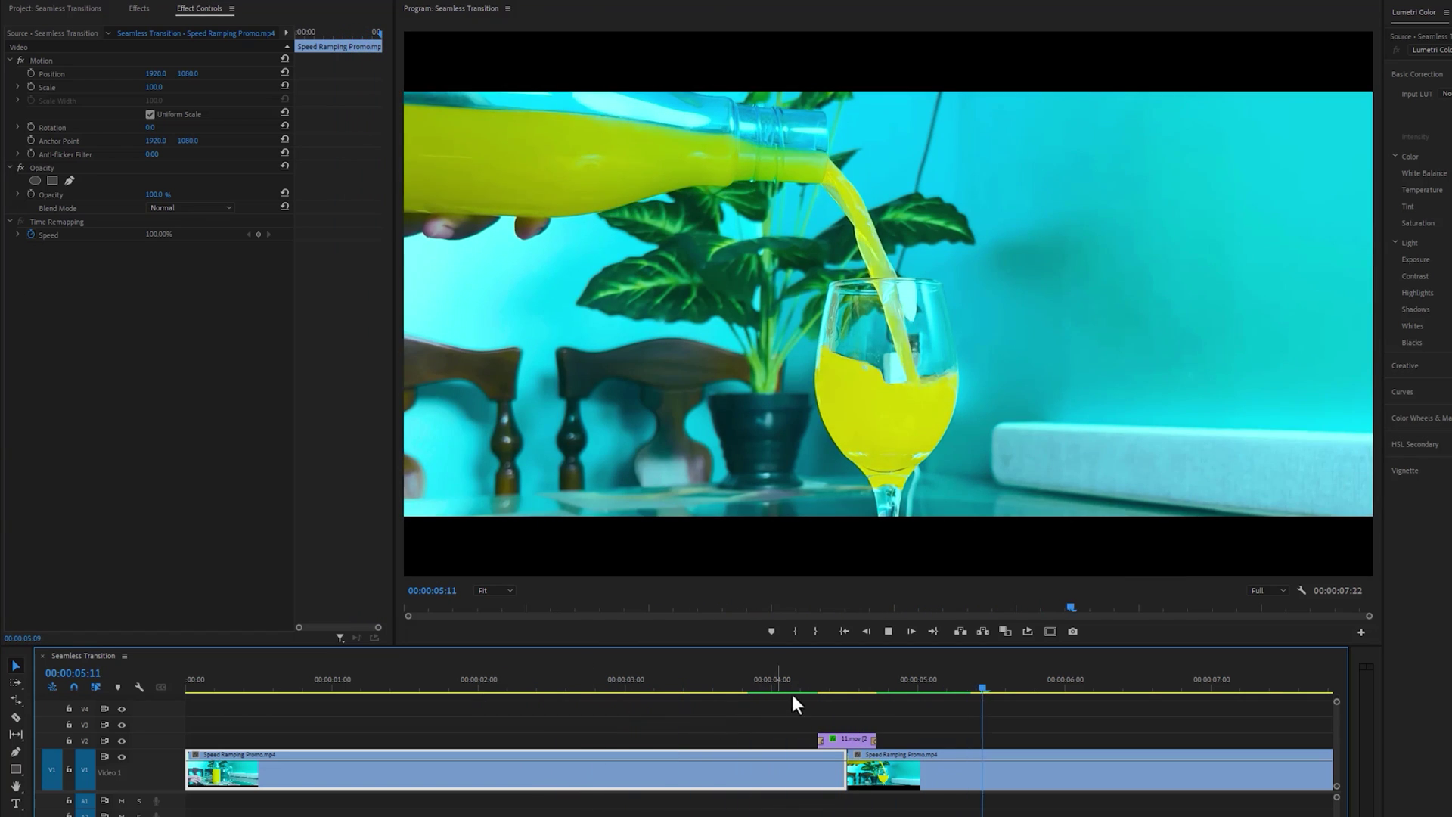
{"action": "left_click", "coordinate": [791, 685]}
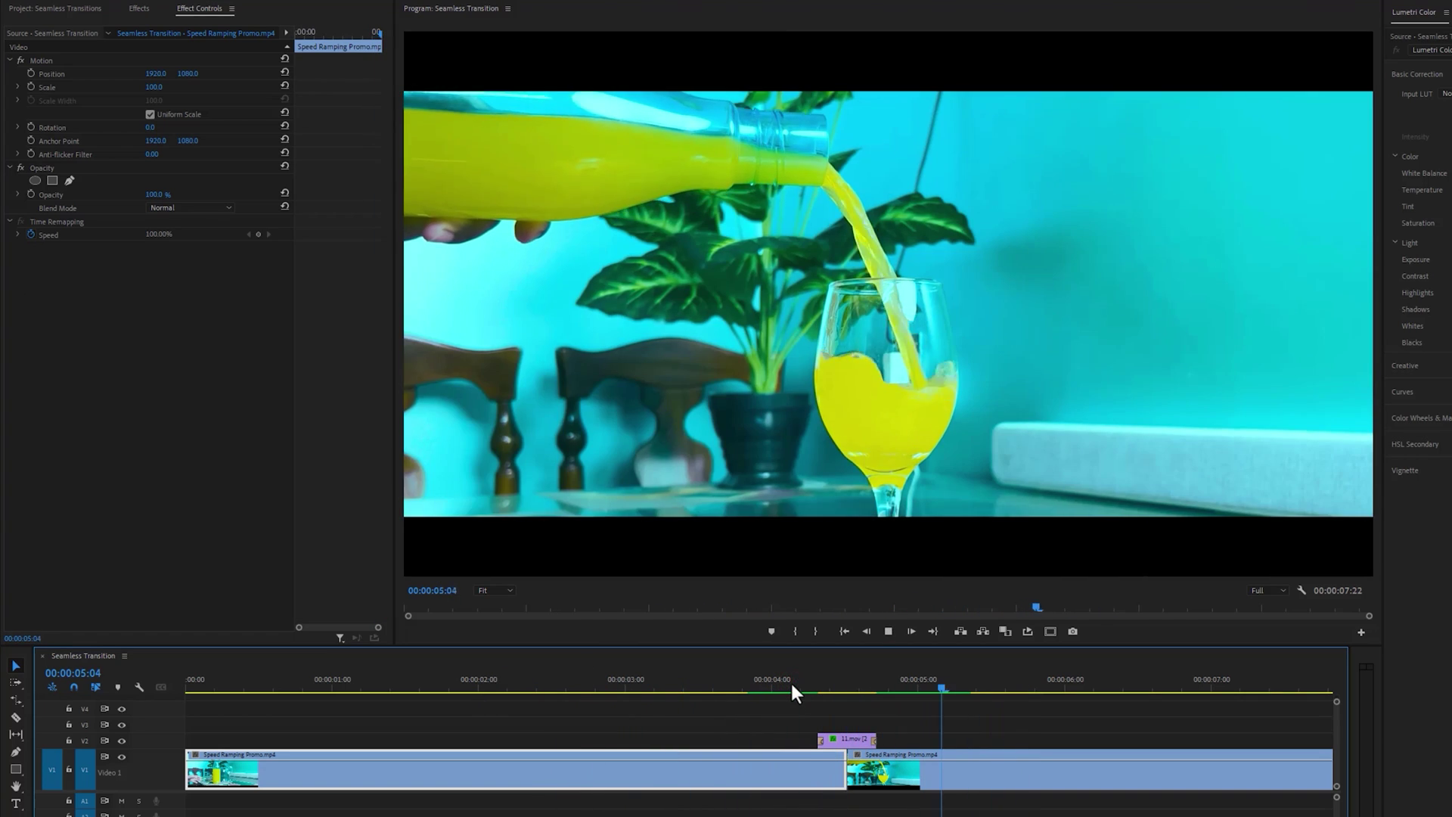
{"action": "left_click", "coordinate": [792, 685]}
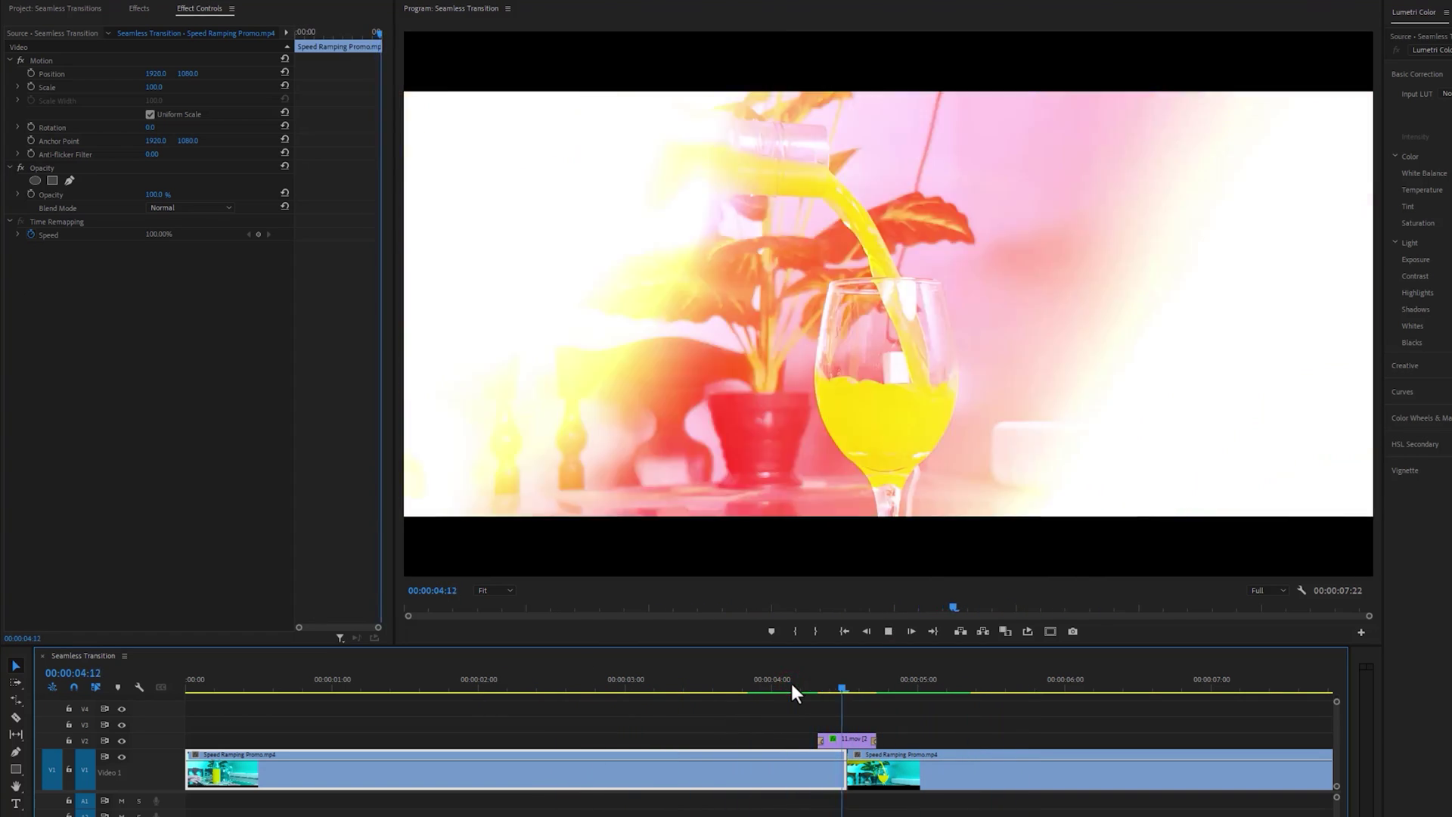
{"action": "key", "text": "space"}
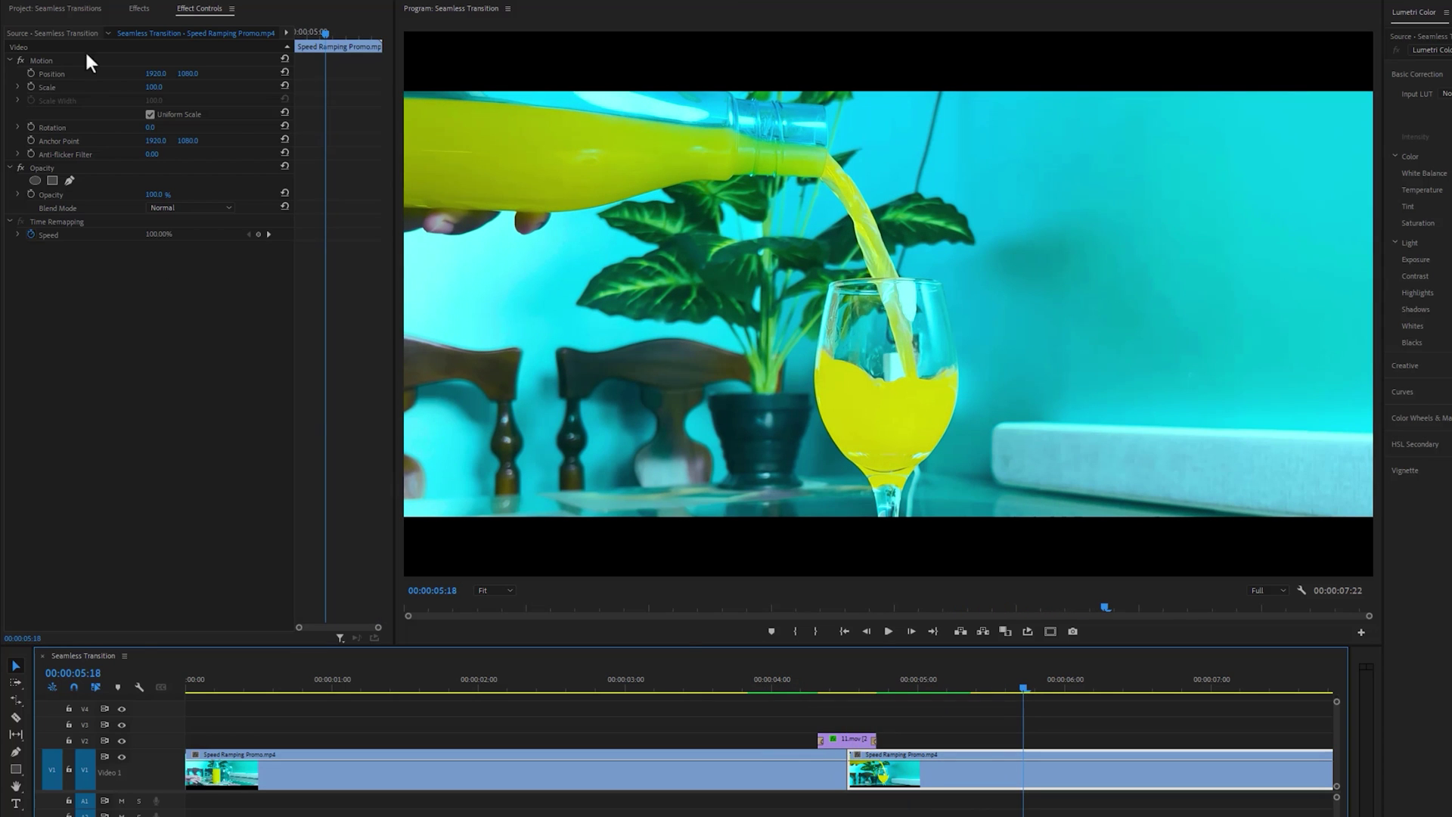
Import Fire Whoosh 02.wav from the Seamless Transition folder into the project
{"action": "key", "text": "shift+1"}
{"action": "double_click", "coordinate": [216, 365]}
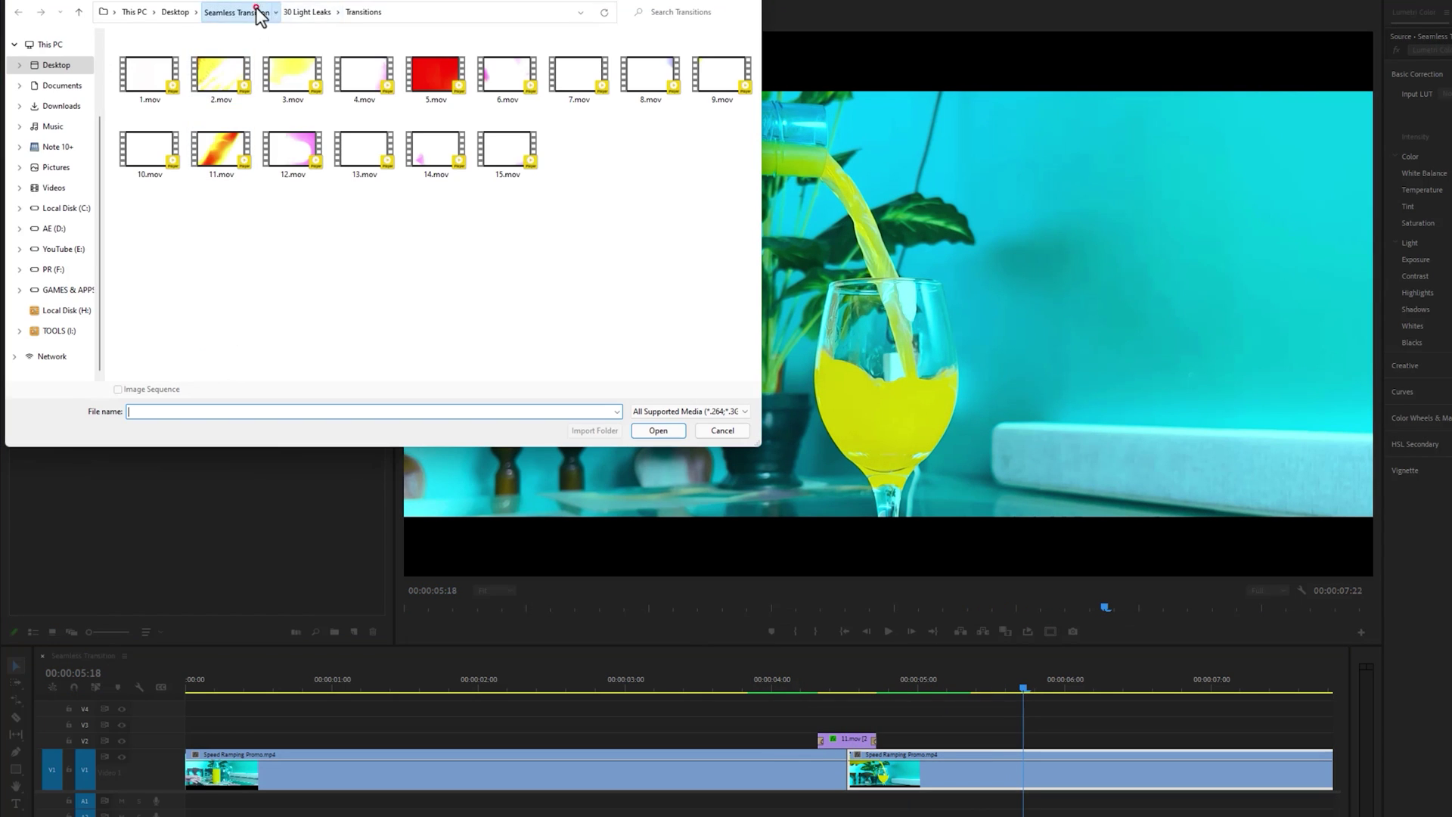
{"action": "left_click", "coordinate": [257, 14]}
{"action": "double_click", "coordinate": [224, 77]}
{"action": "left_click", "coordinate": [233, 112]}
{"action": "left_click", "coordinate": [658, 430]}
Place the whoosh on A1 under the light-leak transition and trim its end shorter
{"action": "left_click_drag", "start_coordinate": [71, 189], "coordinate": [847, 802]}
{"action": "left_click_drag", "start_coordinate": [1174, 800], "coordinate": [939, 800]}
{"action": "left_click", "coordinate": [18, 703]}
{"action": "left_click", "coordinate": [651, 686]}
{"action": "key", "text": "space"}
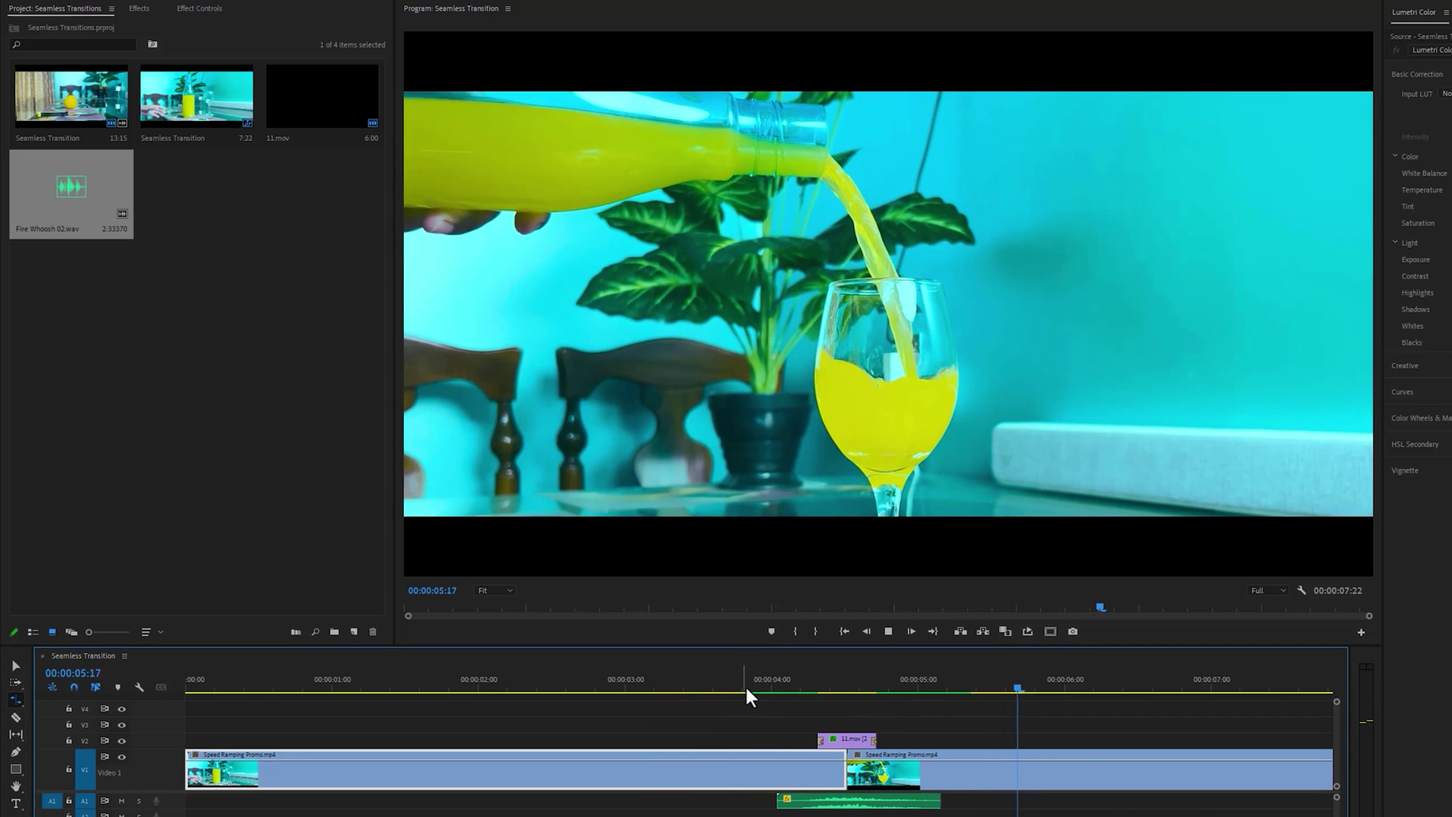
{"action": "left_click", "coordinate": [745, 687]}
{"action": "key", "text": "space"}
{"action": "left_click", "coordinate": [746, 686]}
{"action": "key", "text": "space"}
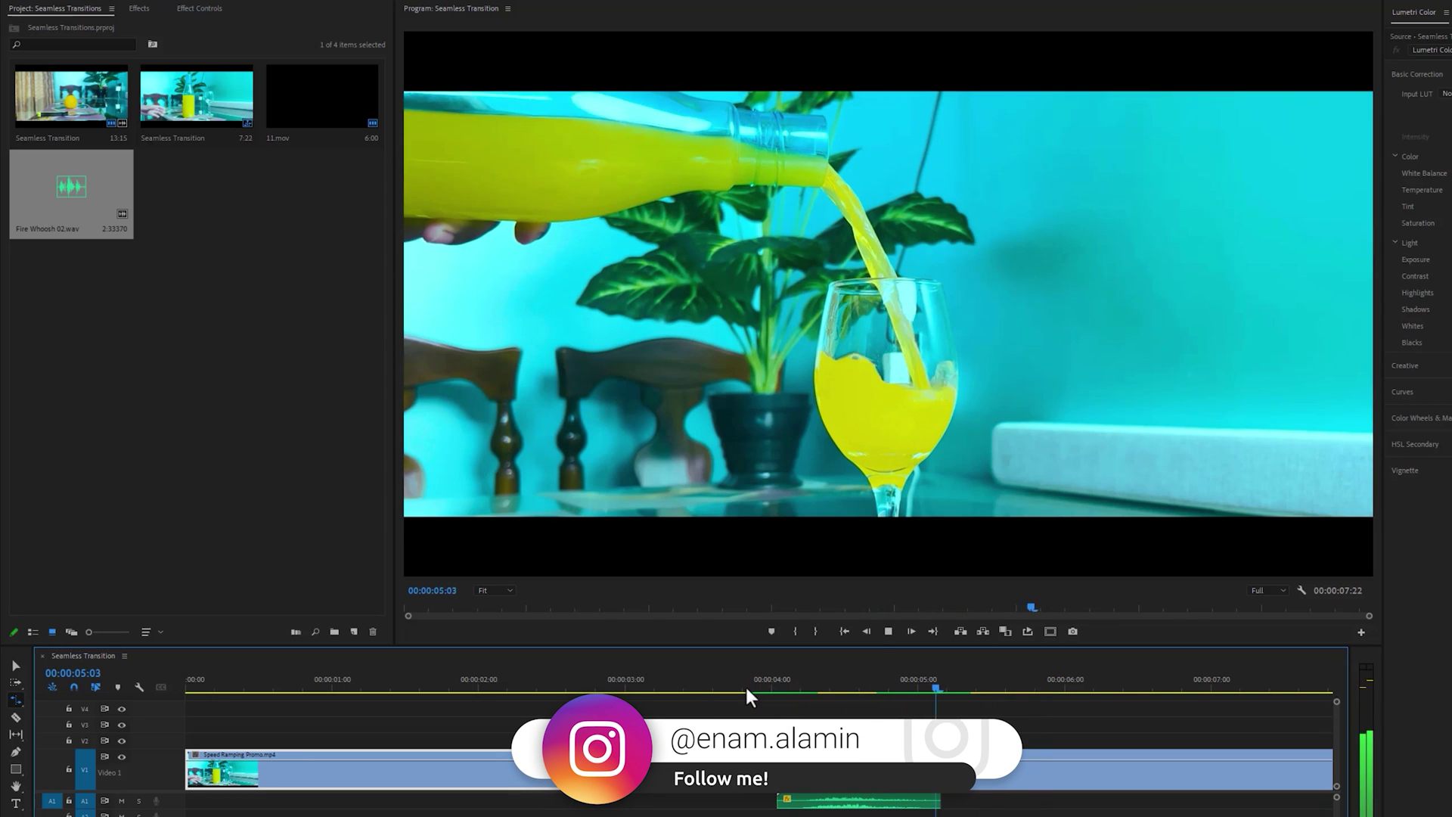